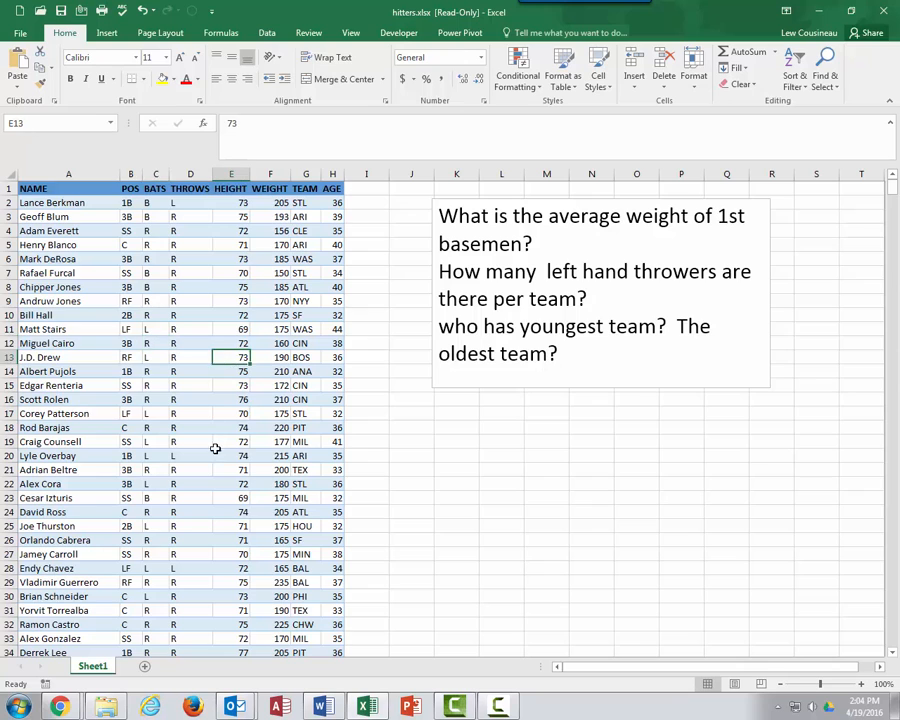
Examine the hitters table from its headers to its last row, including the BATS and THROWS columns, and the question about first basemen's average weight.
scroll(220, 468, "down", 6)
scroll(224, 469, "up", 6)
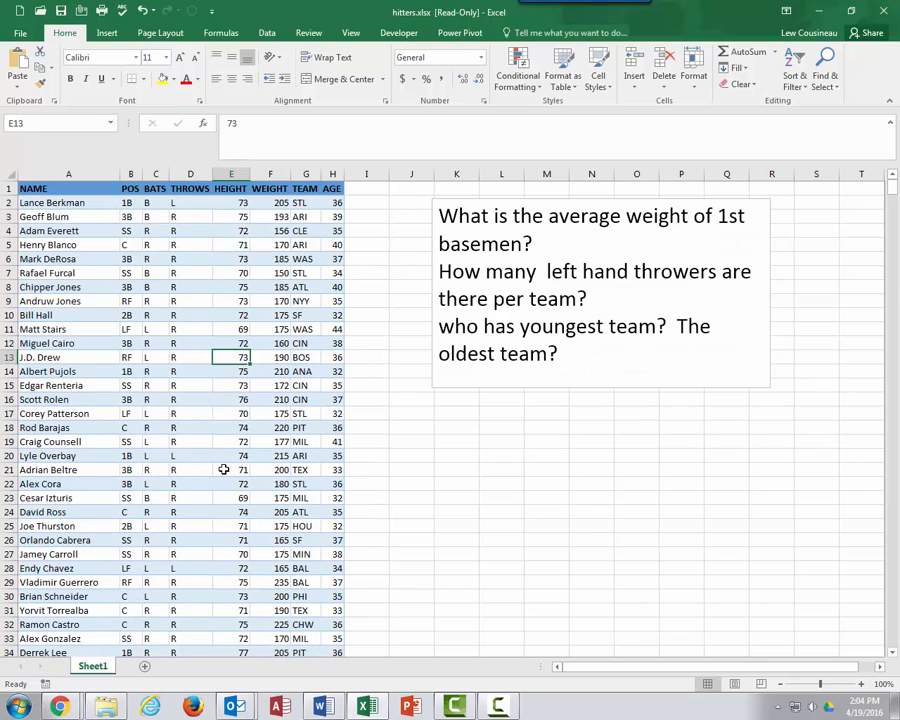
left_click(86, 387)
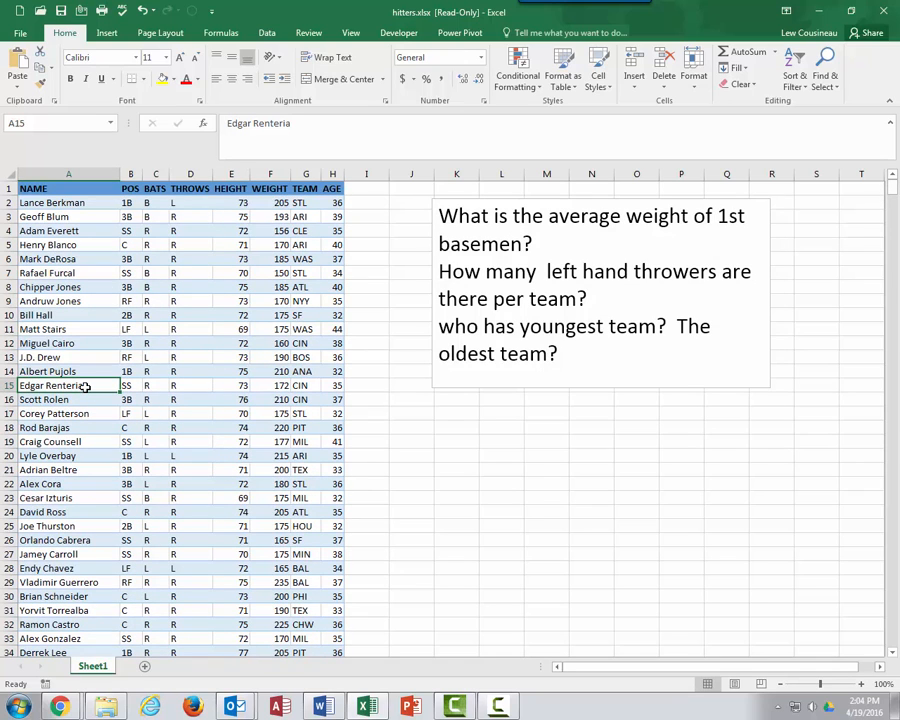
key("ctrl+Down")
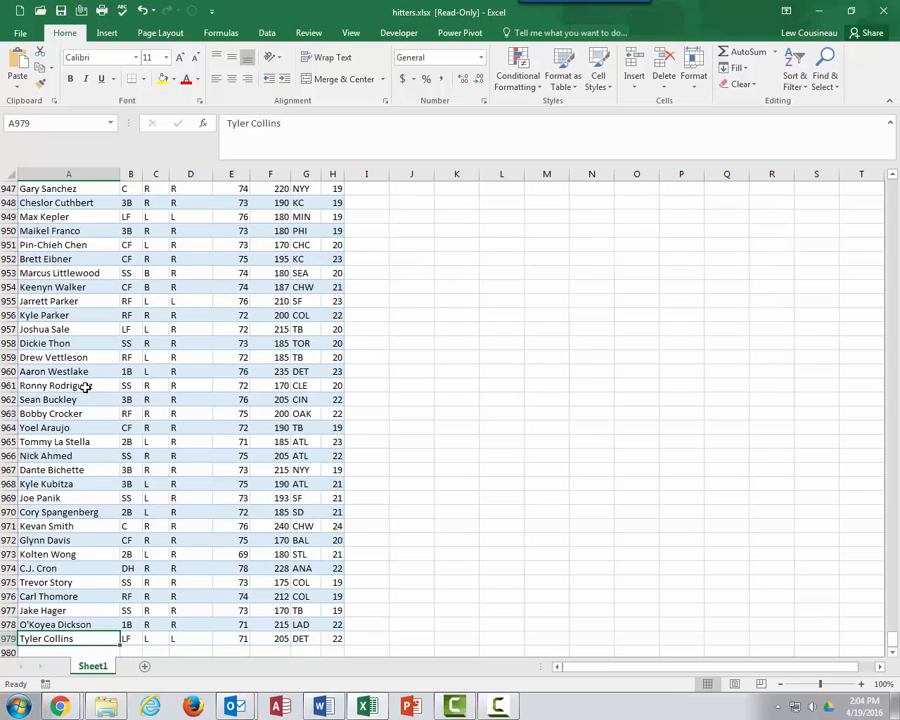
key("ctrl+Up")
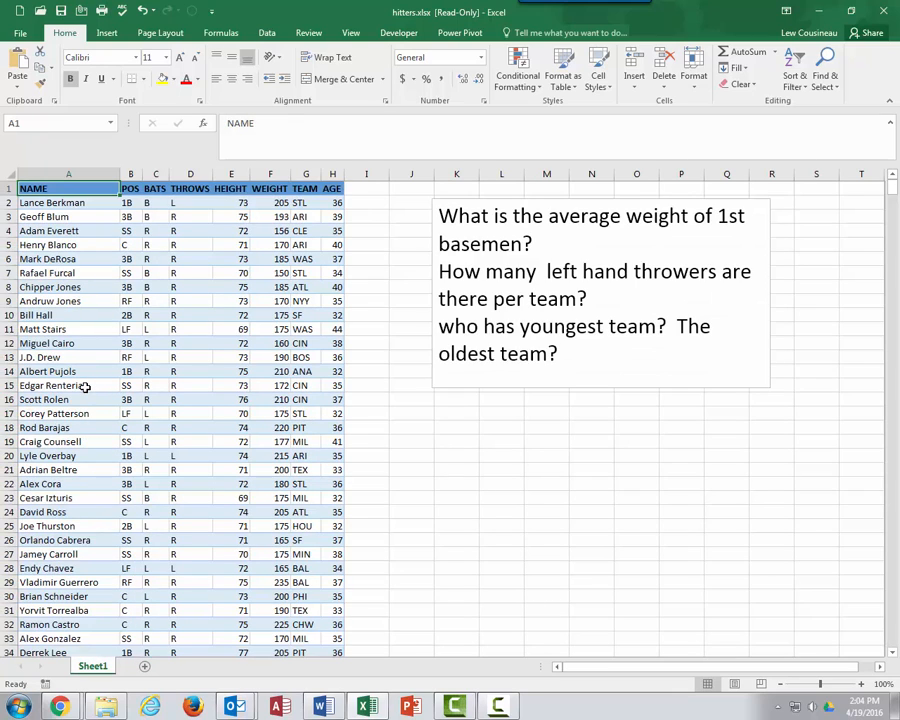
left_click(157, 188)
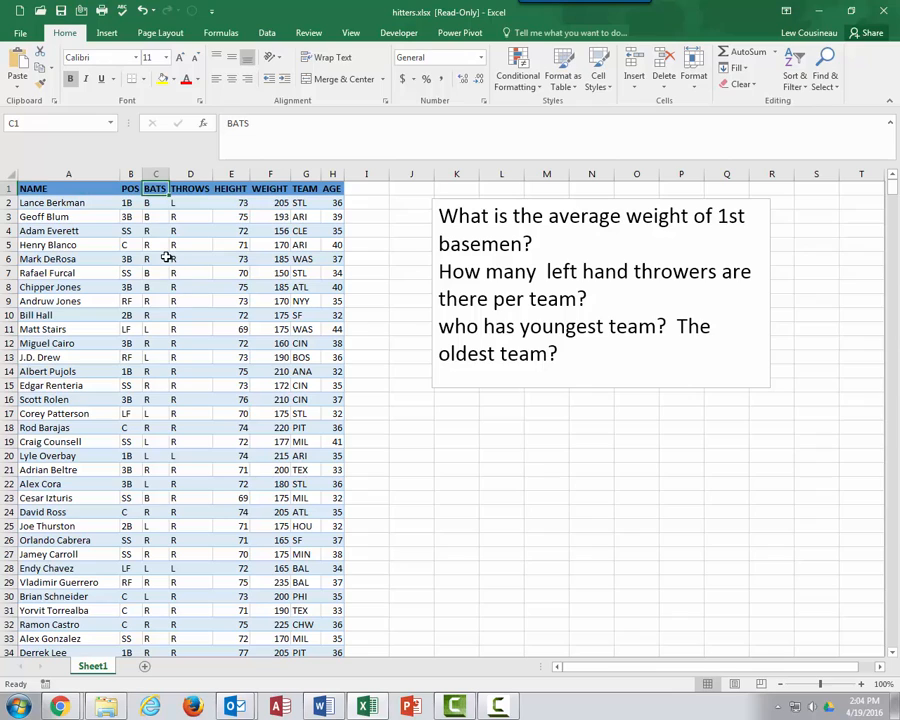
left_click(185, 189)
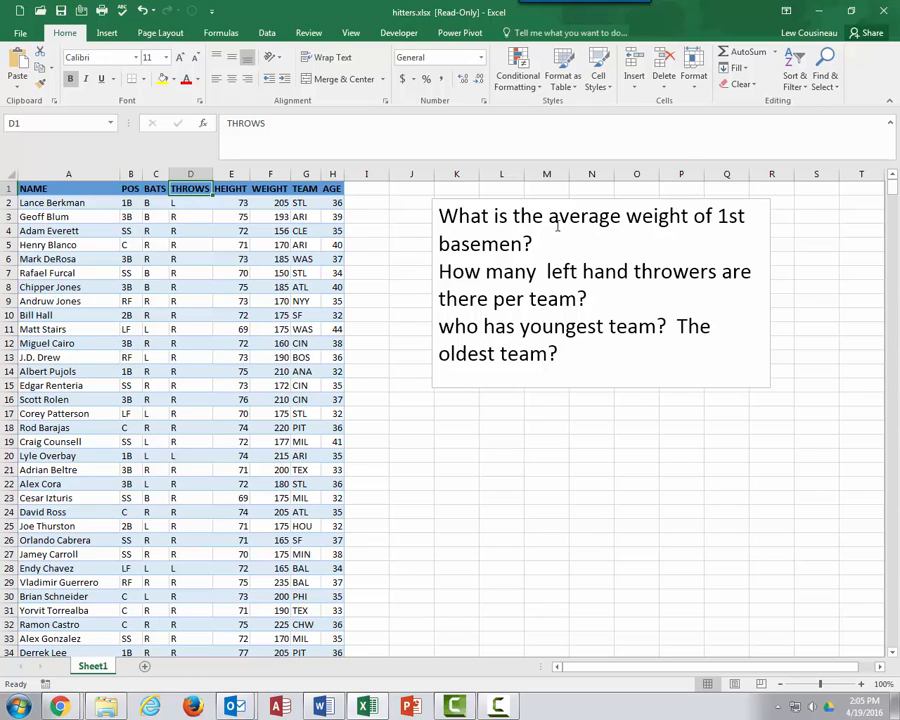
left_click_drag(547, 247, 407, 213)
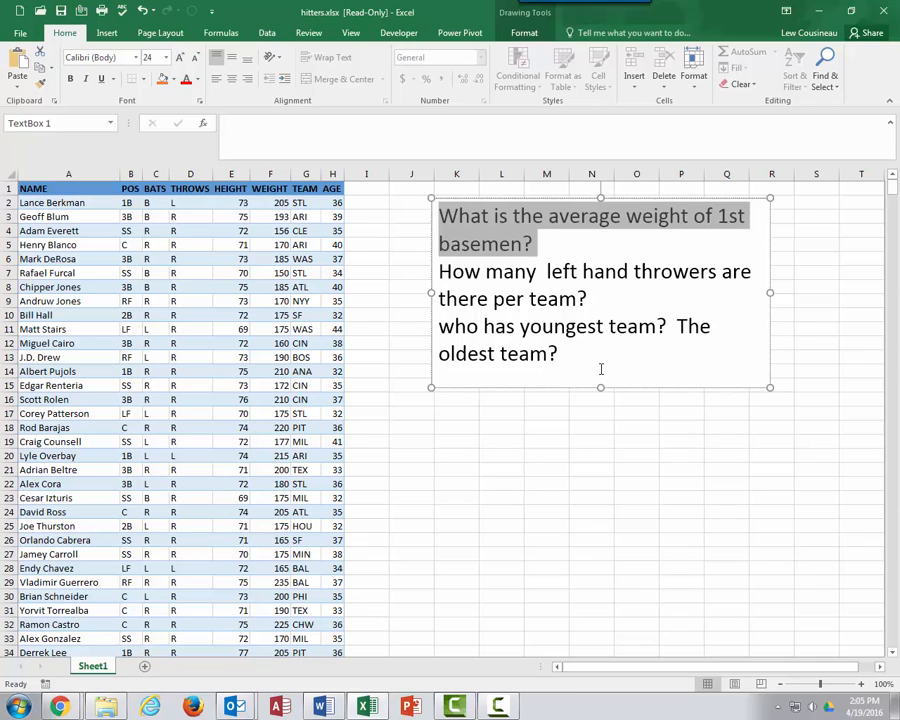
left_click(191, 331)
left_click(183, 389)
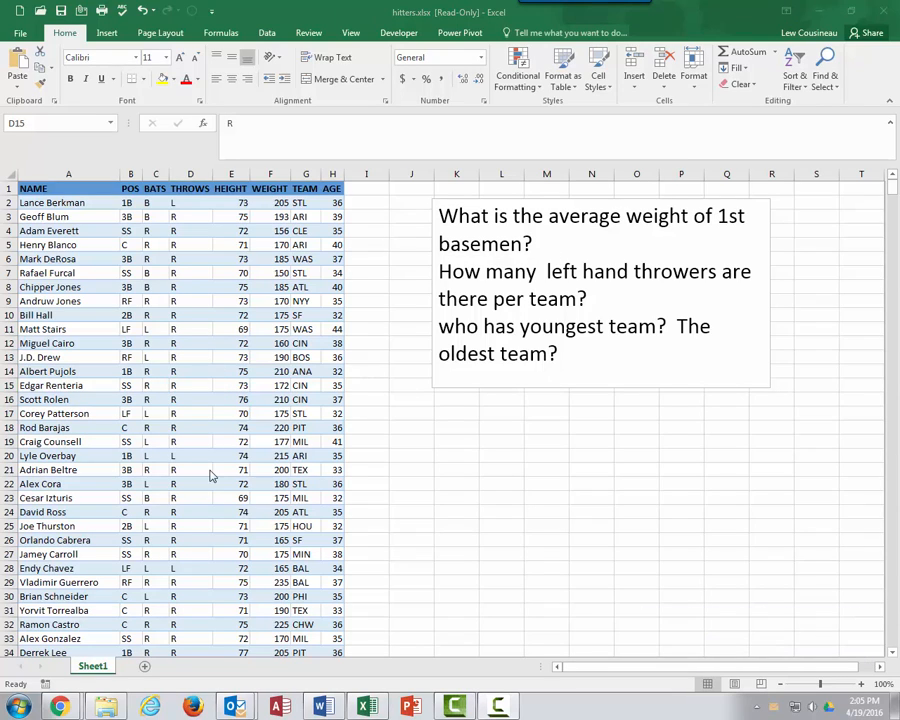
Create a PivotTable from the hitters data range Sheet1!$A$1:$H$979 on a new worksheet.
left_click(122, 312)
left_click(160, 316)
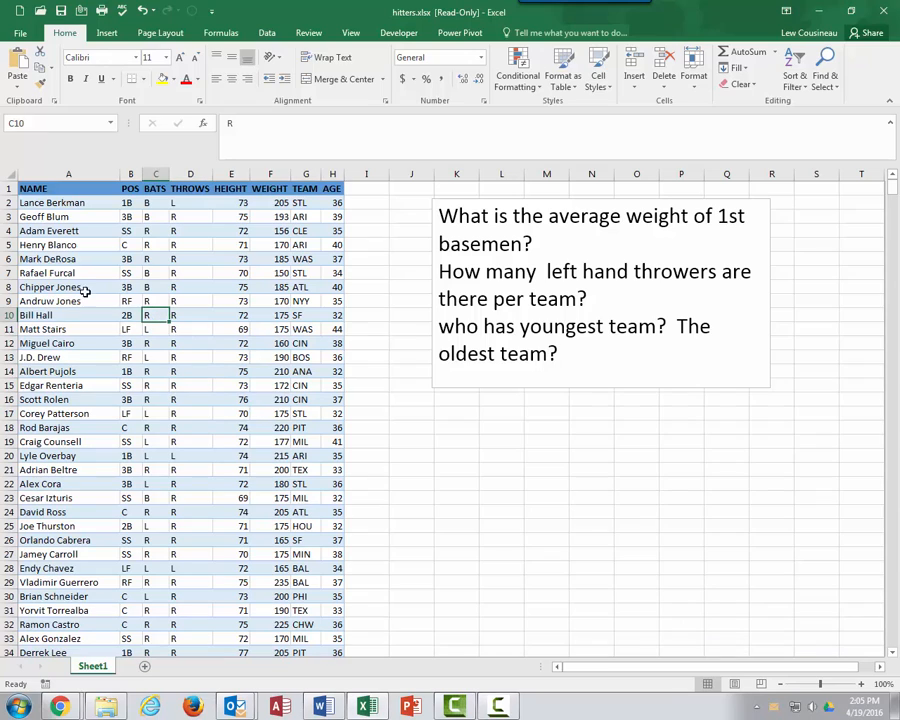
left_click(108, 34)
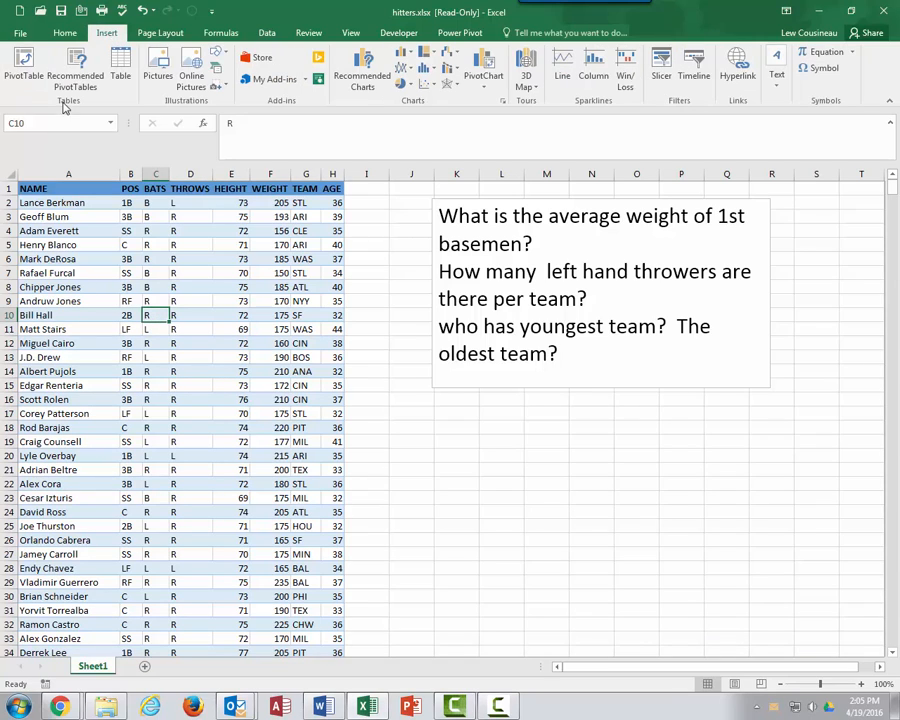
left_click(22, 62)
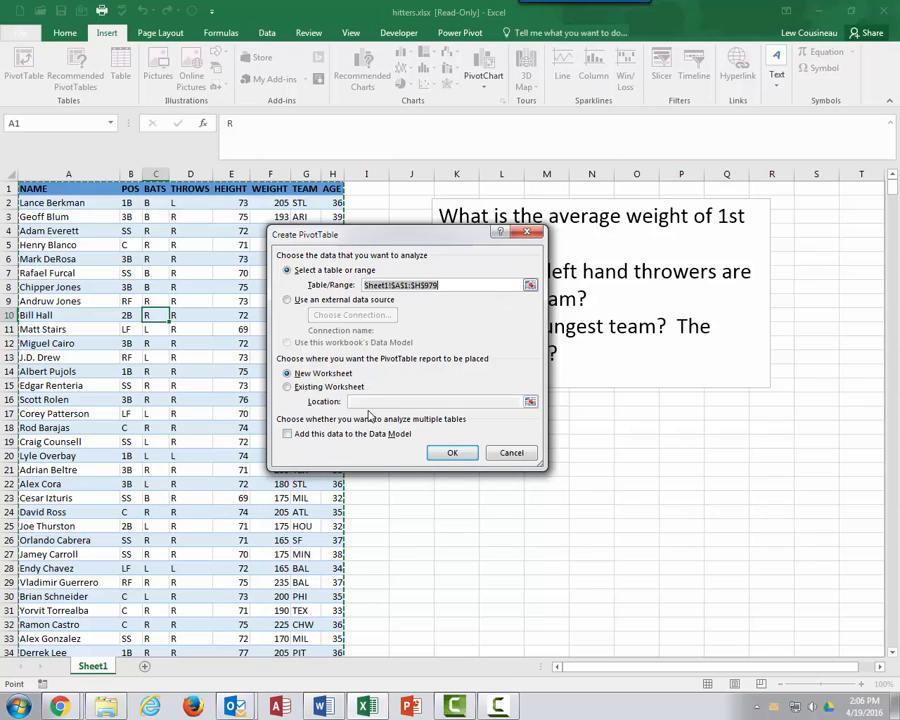
left_click(441, 454)
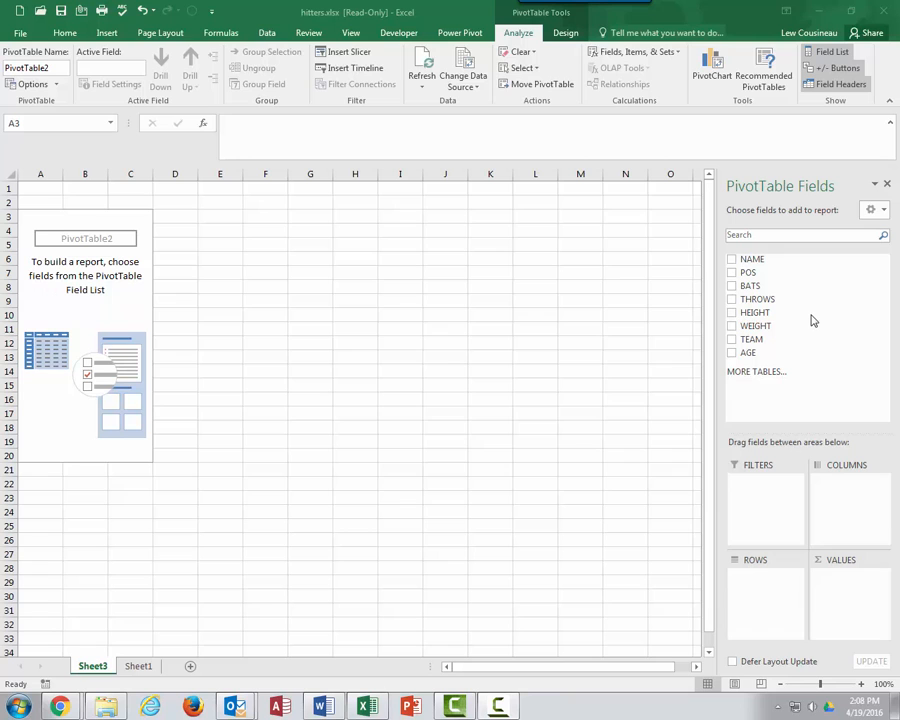
Recheck the average-weight question on Sheet1, then lay out the PivotTable with POS as rows and WEIGHT as values.
left_click(138, 666)
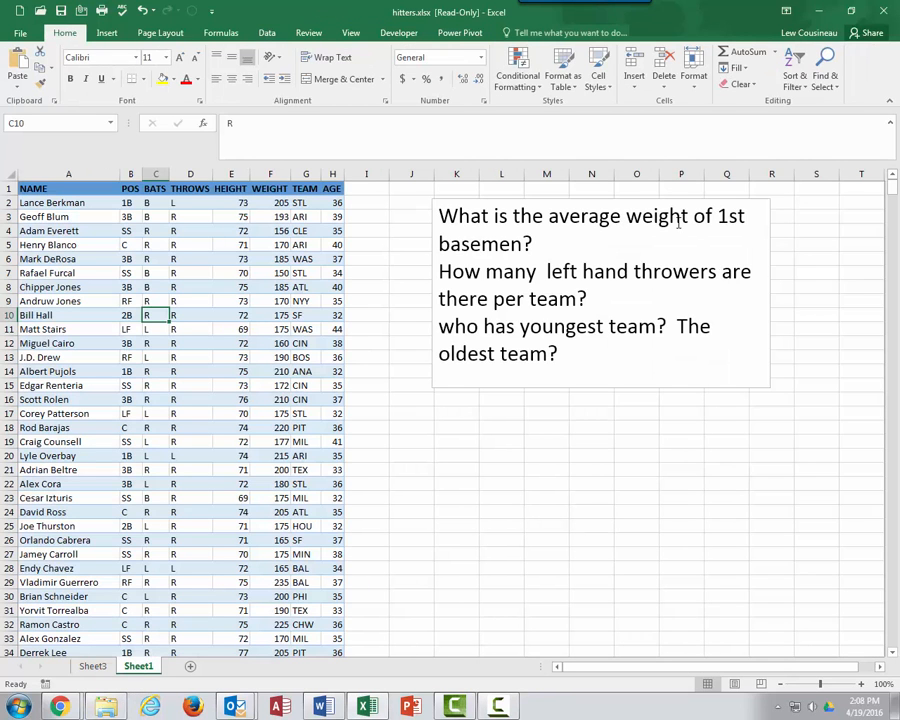
left_click(92, 666)
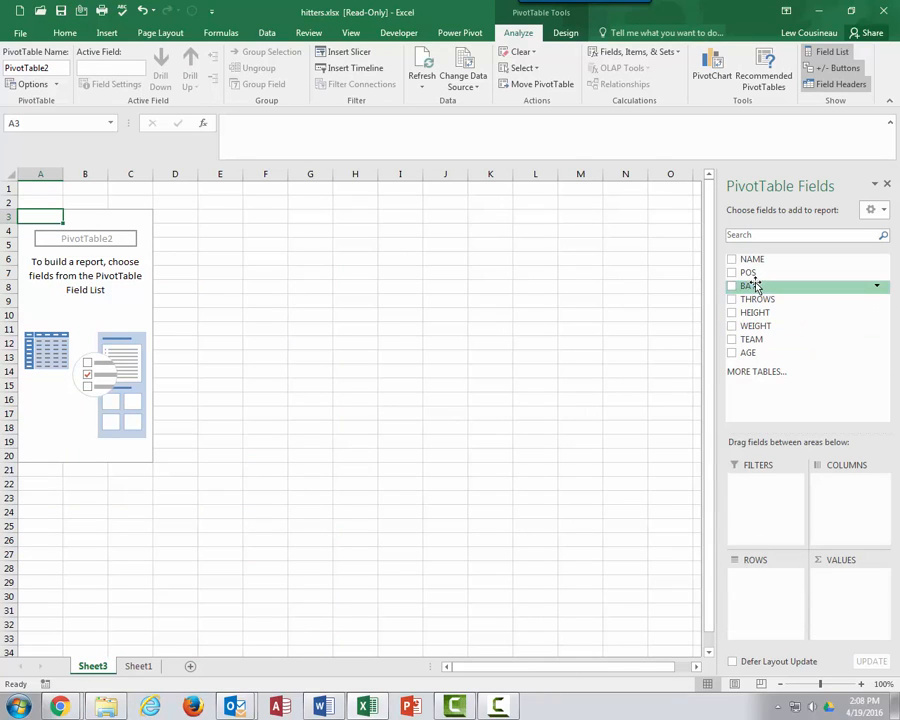
left_click_drag(747, 274, 760, 582)
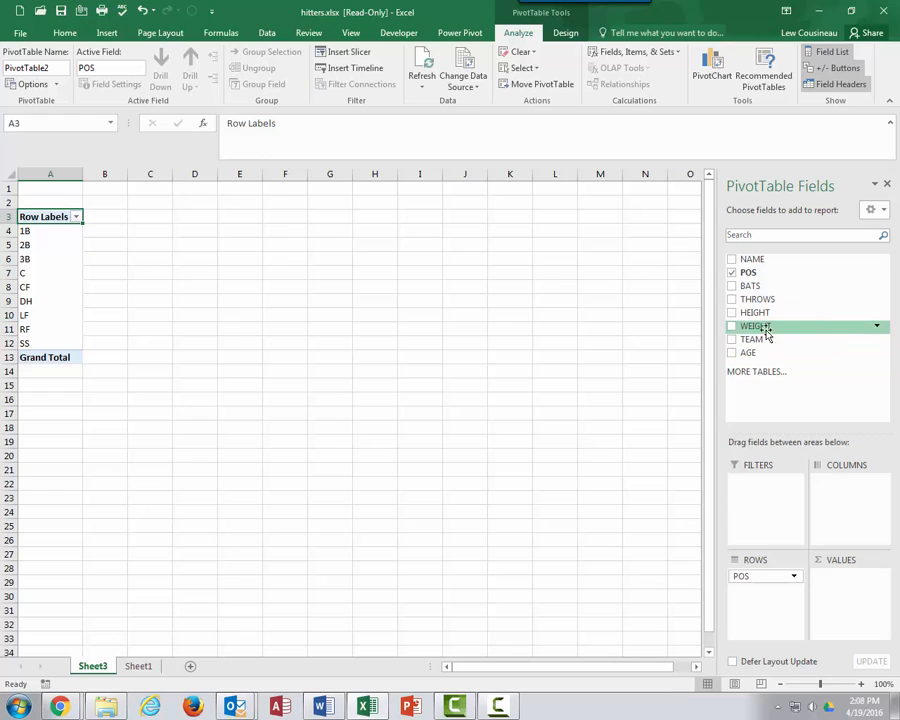
left_click_drag(766, 336, 842, 593)
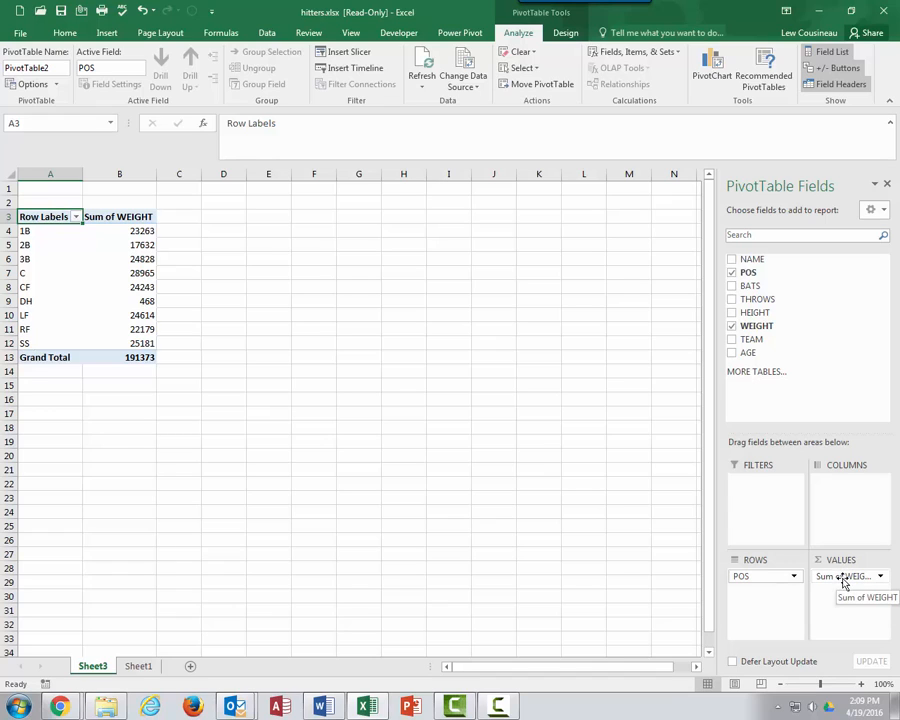
Summarize the PivotTable's WEIGHT values by Average.
left_click(881, 578)
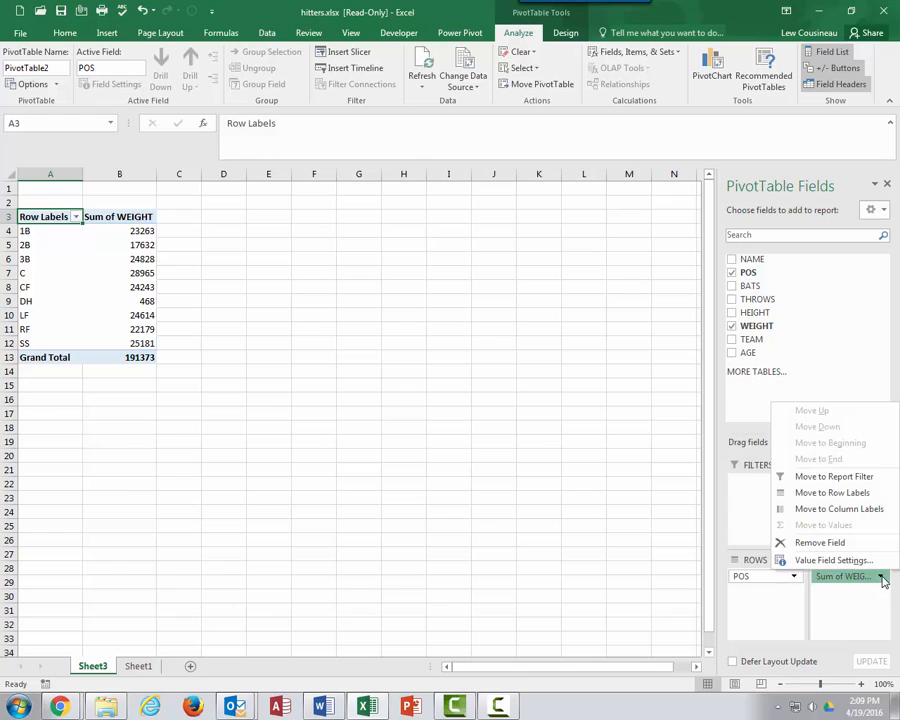
left_click(833, 561)
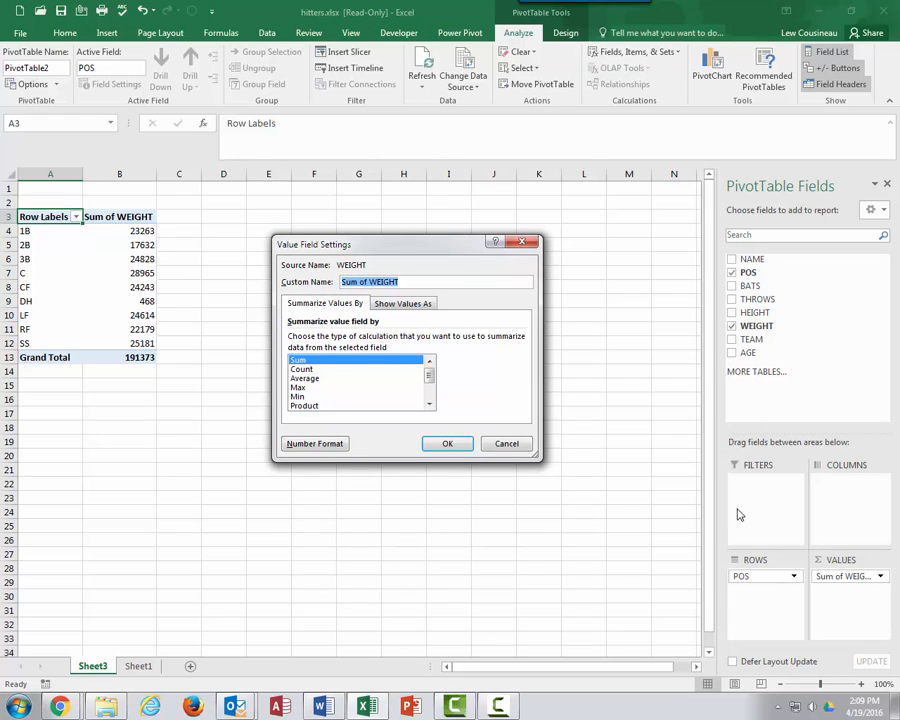
left_click(307, 380)
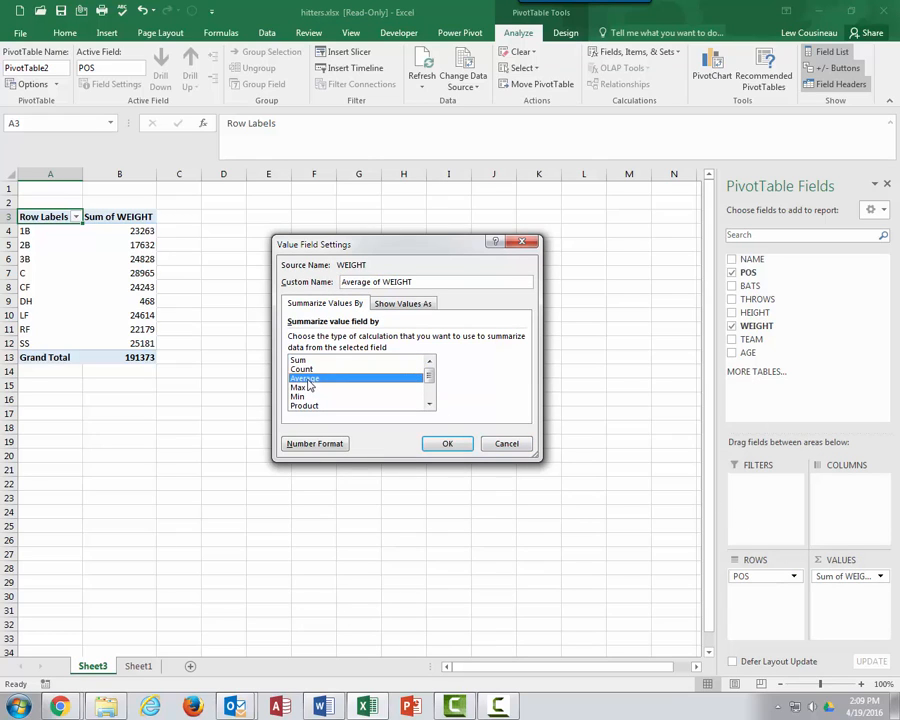
left_click(455, 444)
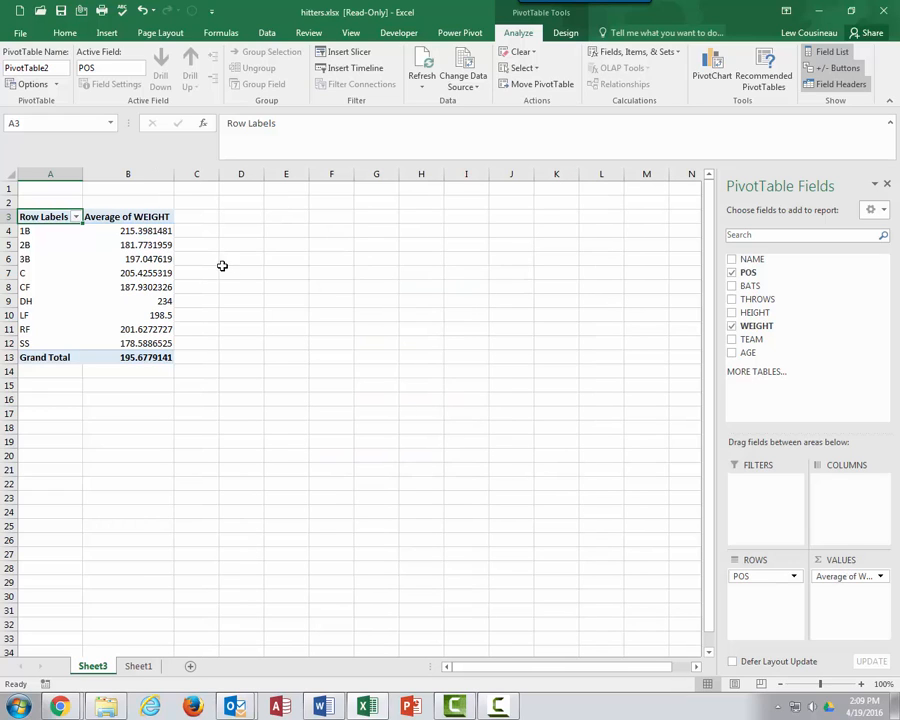
Format the Average of WEIGHT field with the Number category and 2 decimal places.
mouse_move(140, 344)
left_click(130, 244)
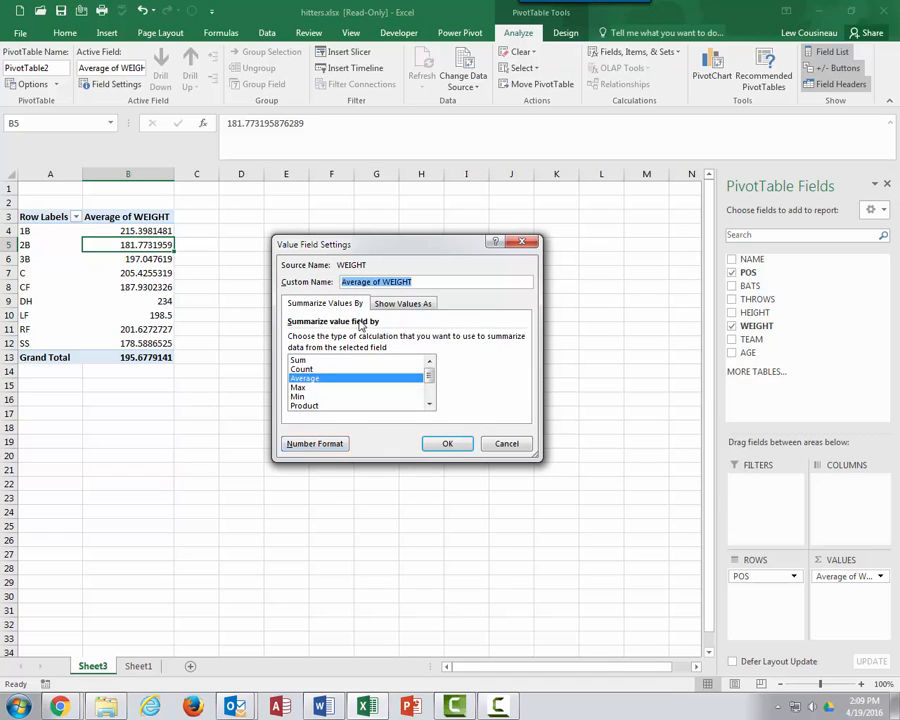
left_click(318, 445)
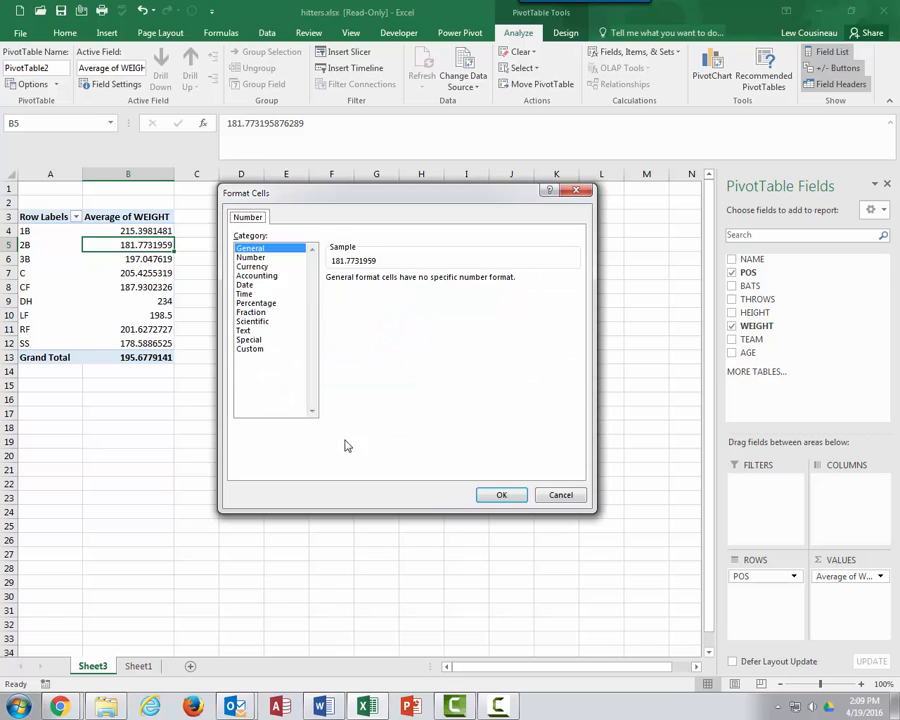
left_click(251, 257)
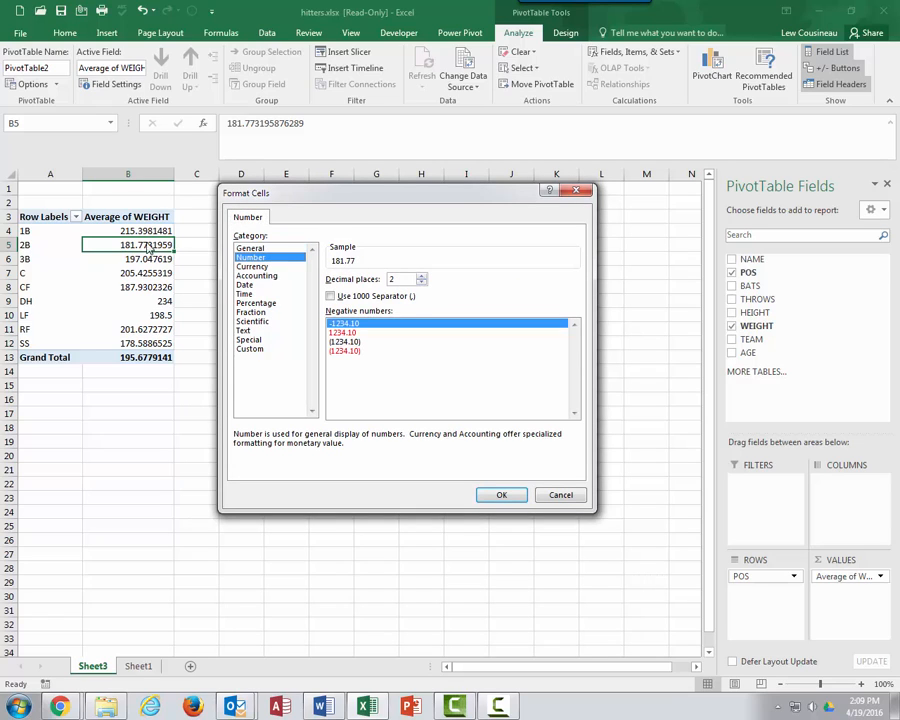
left_click(507, 498)
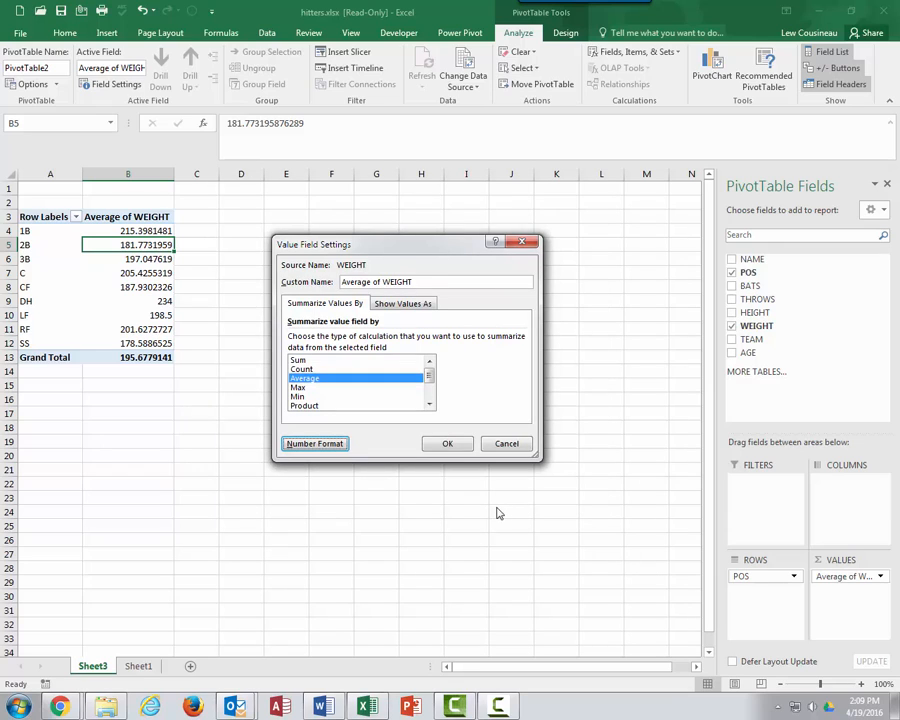
left_click(452, 446)
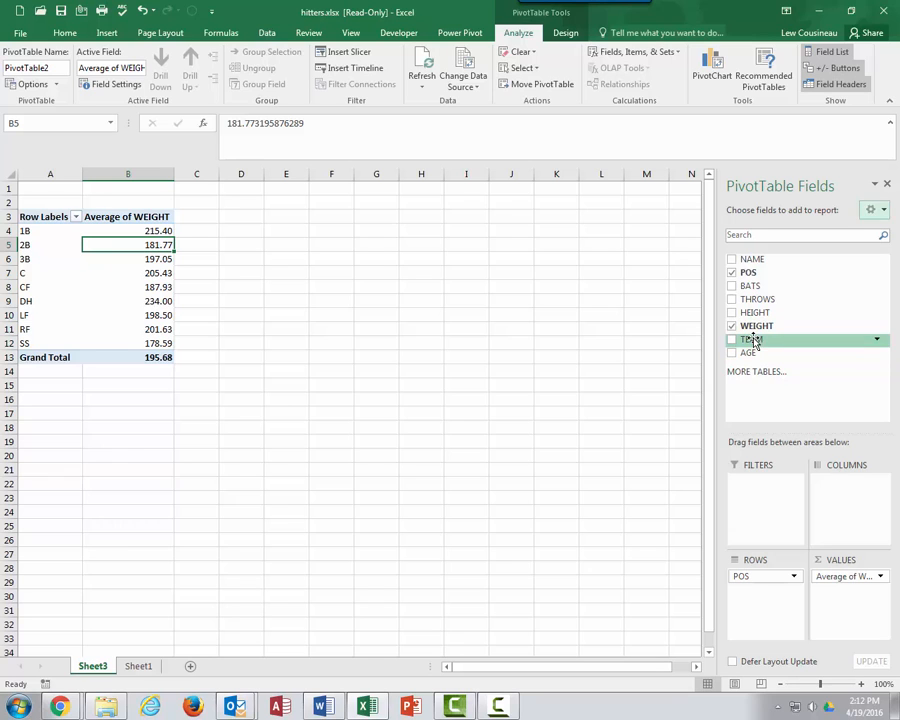
Add TEAM to the PivotTable's columns and review the 1B averages across the teams.
left_click_drag(750, 339, 850, 498)
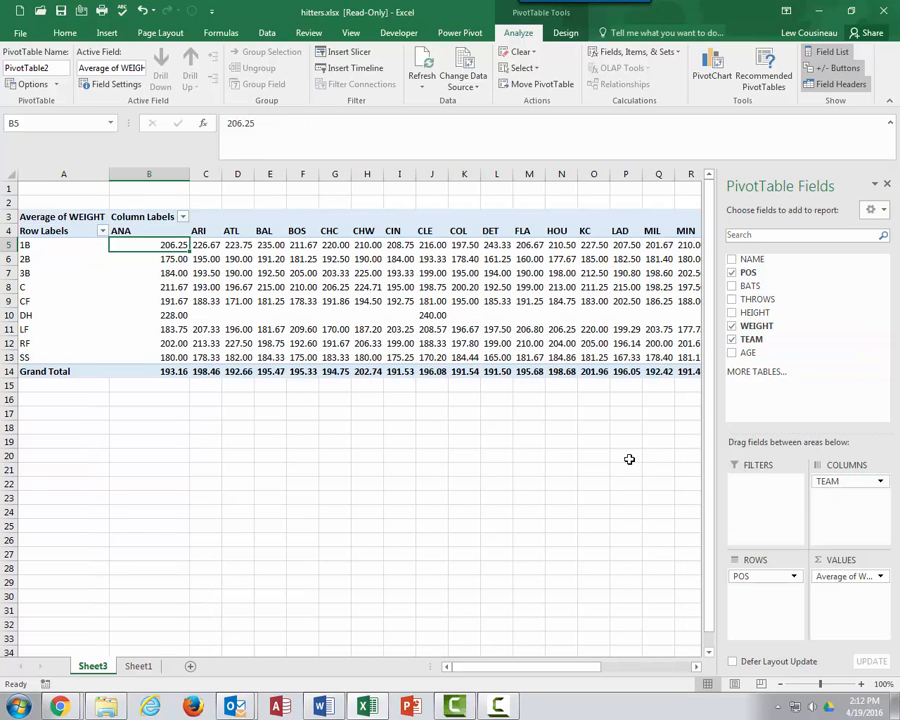
left_click(23, 246)
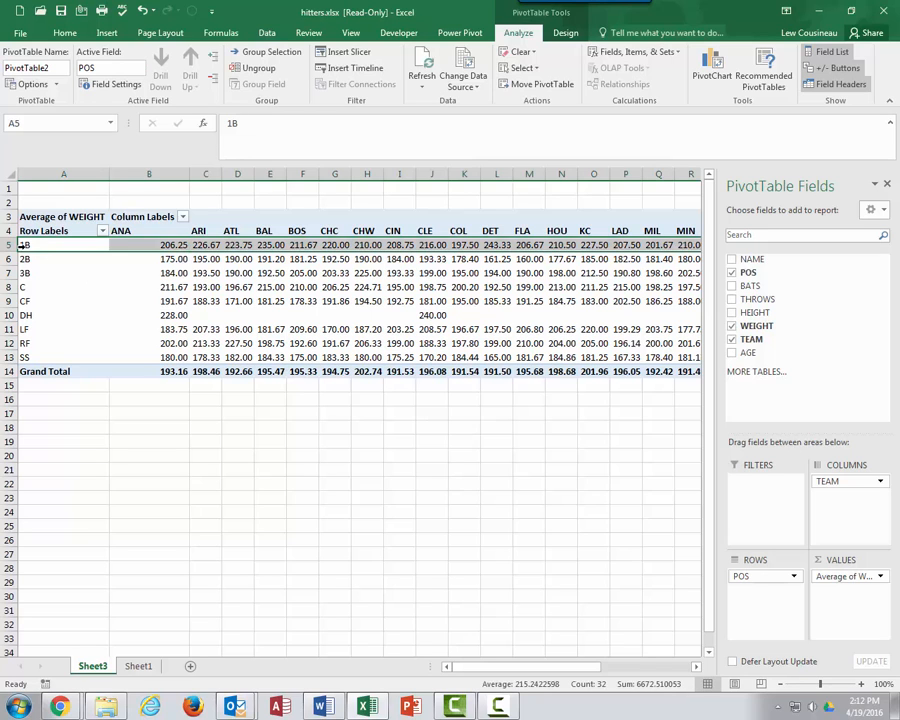
left_click(156, 245)
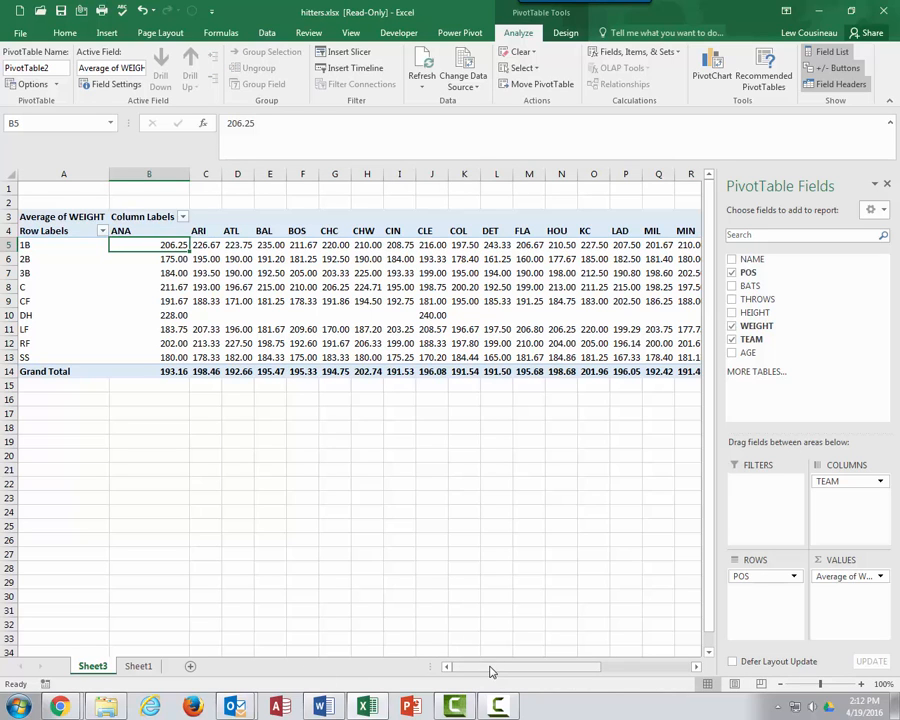
mouse_move(488, 667)
left_mouse_down()
mouse_move(618, 675)
mouse_move(481, 675)
left_mouse_up()
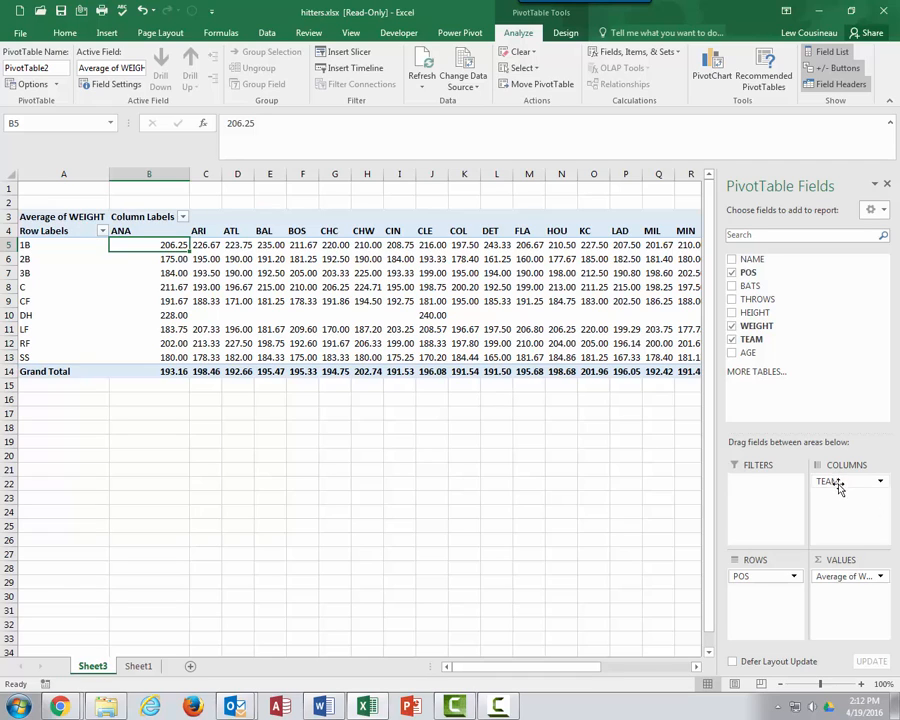
Move TEAM from the columns to the rows beneath POS and collapse the 1B group.
left_click_drag(833, 483, 765, 603)
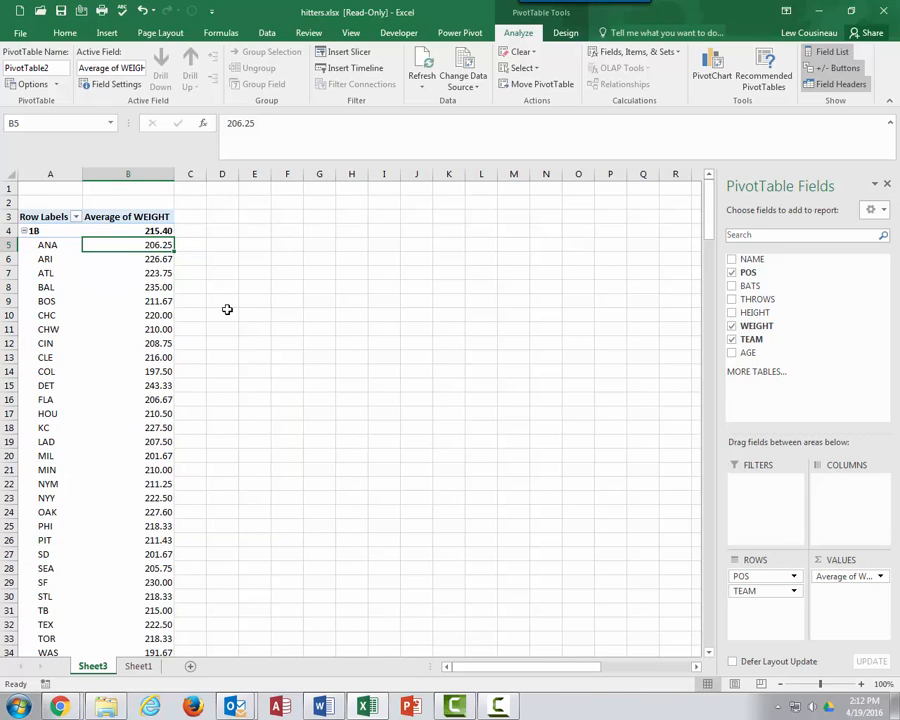
left_click(24, 231)
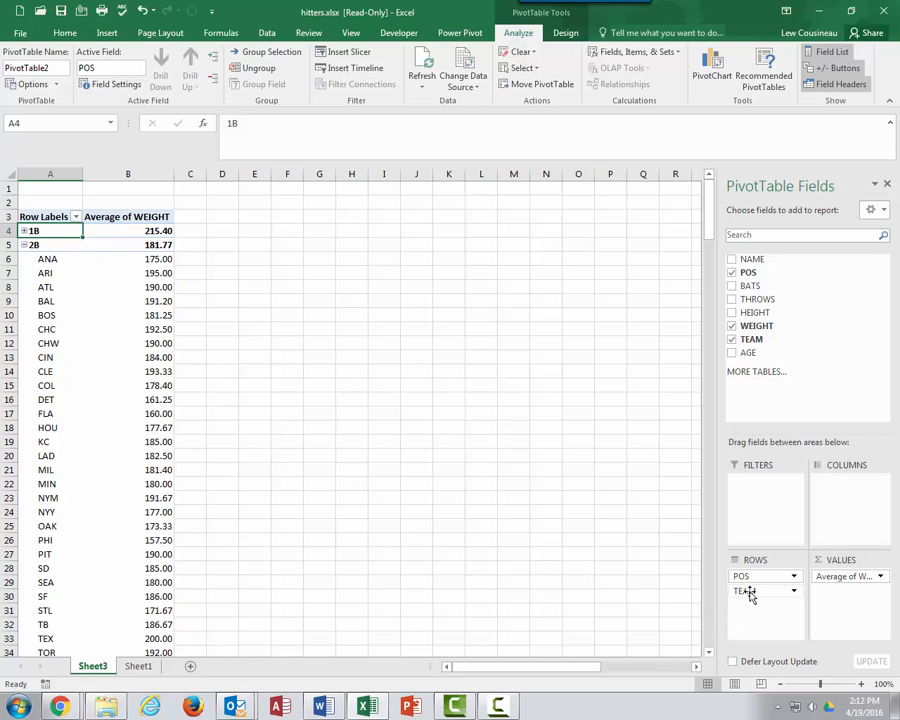
Rearrange the PivotTable so TEAM forms the rows and POS forms the columns, and select the ANA team's row.
mouse_move(746, 590)
left_mouse_down()
mouse_move(758, 597)
mouse_move(741, 601)
mouse_move(743, 579)
mouse_move(741, 594)
left_mouse_up()
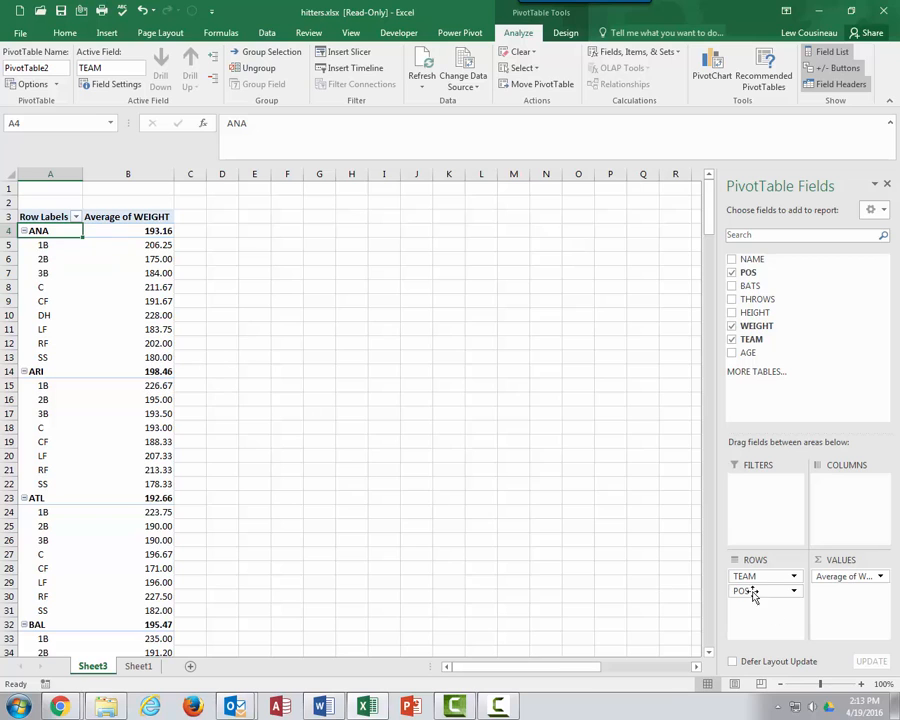
left_click_drag(741, 593, 820, 481)
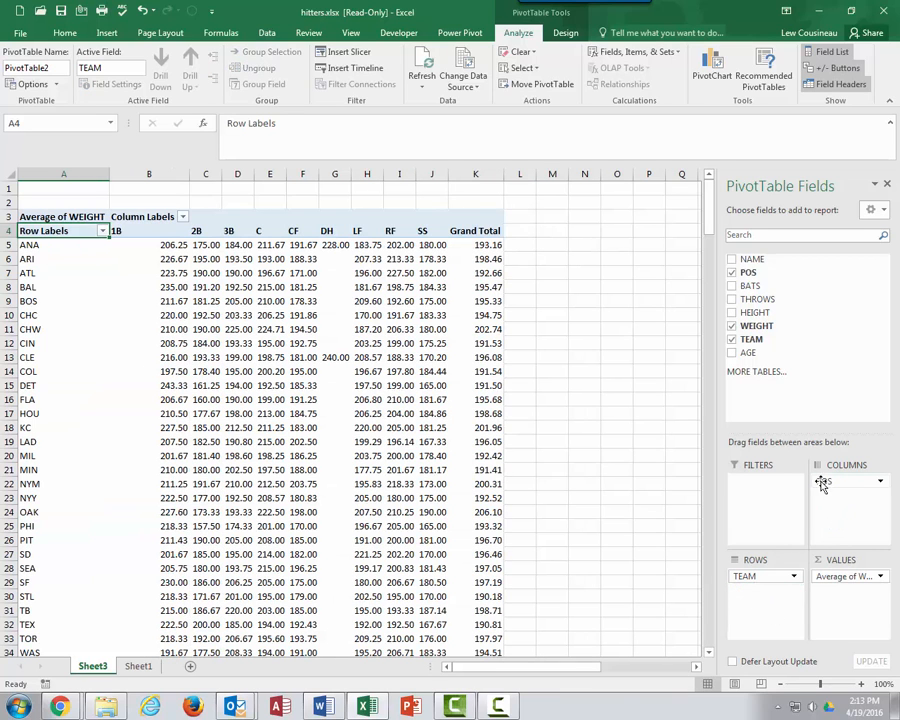
left_click(24, 244)
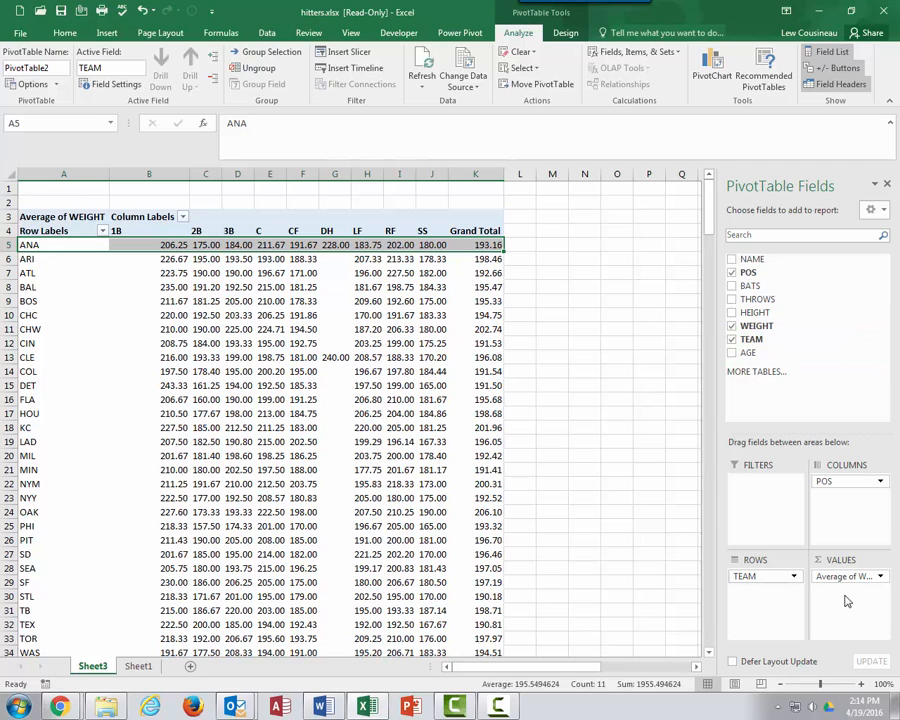
Add HEIGHT to the PivotTable's values alongside the average weight.
left_click_drag(765, 312, 860, 627)
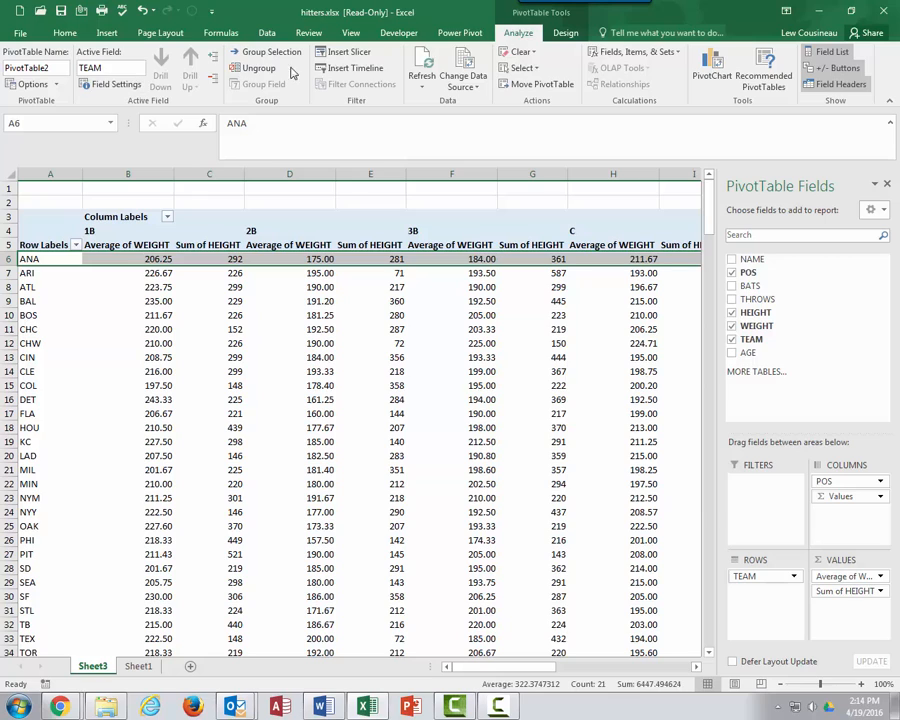
Review the field settings of TEAM and the value field settings of the average WEIGHT.
left_click(117, 84)
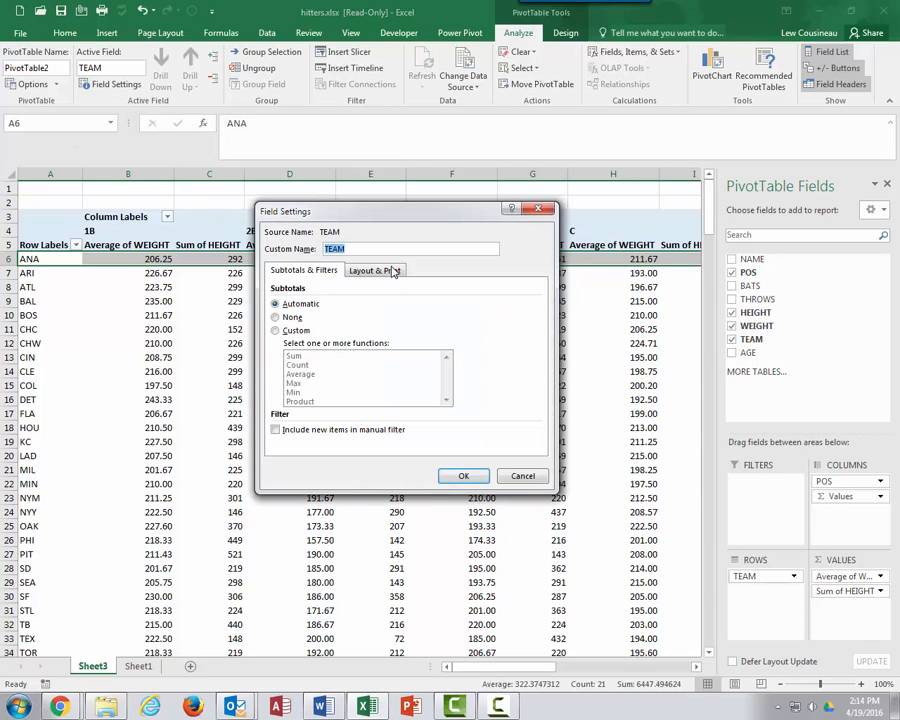
left_click(521, 476)
left_click(150, 261)
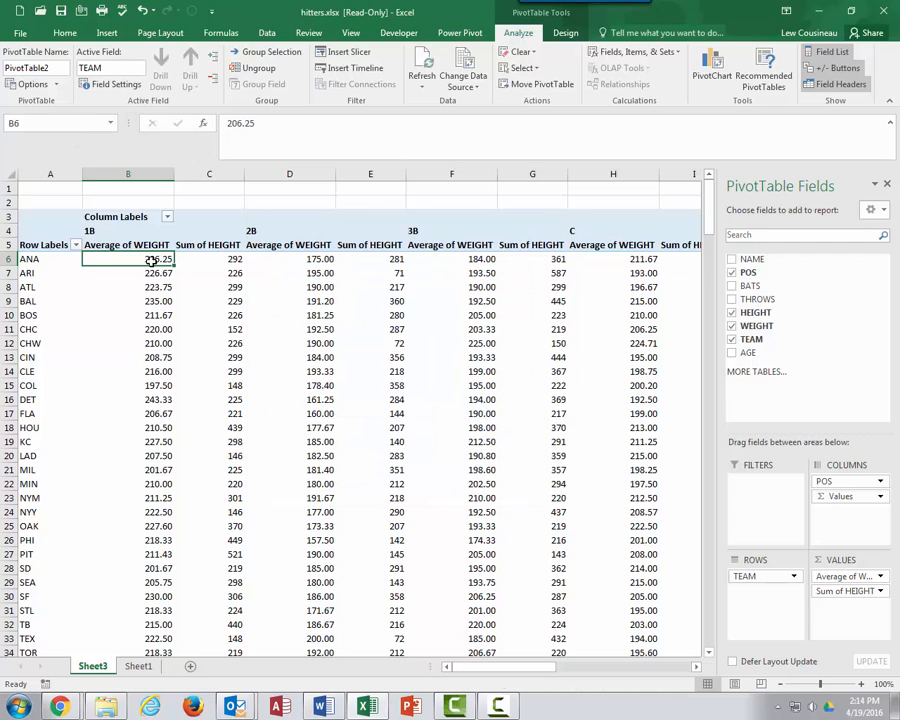
left_click(118, 85)
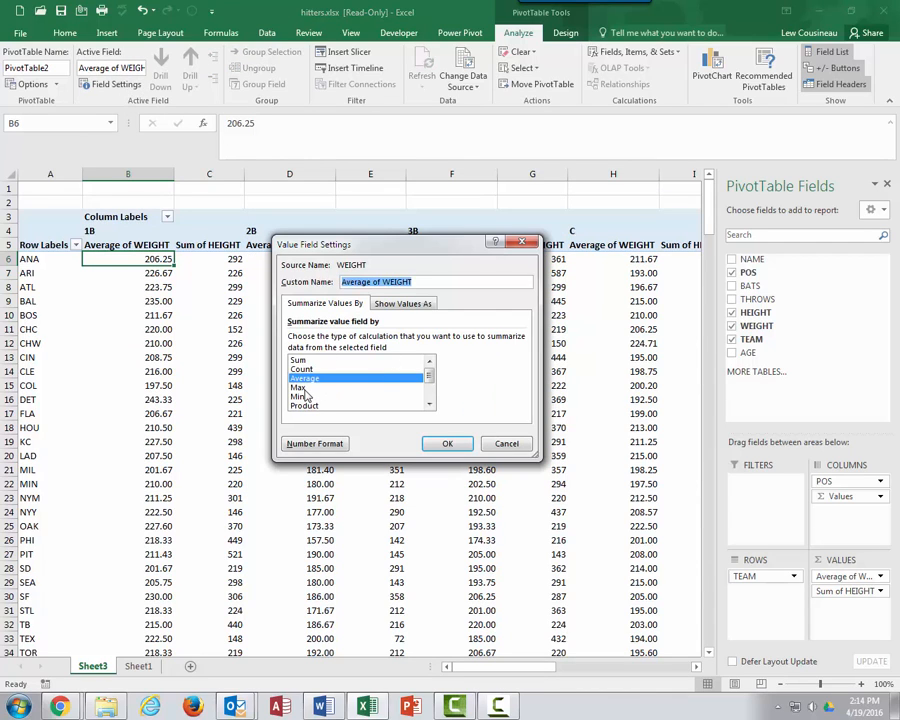
left_click(500, 443)
Summarize the HEIGHT values by Average instead of Sum.
left_click(228, 261)
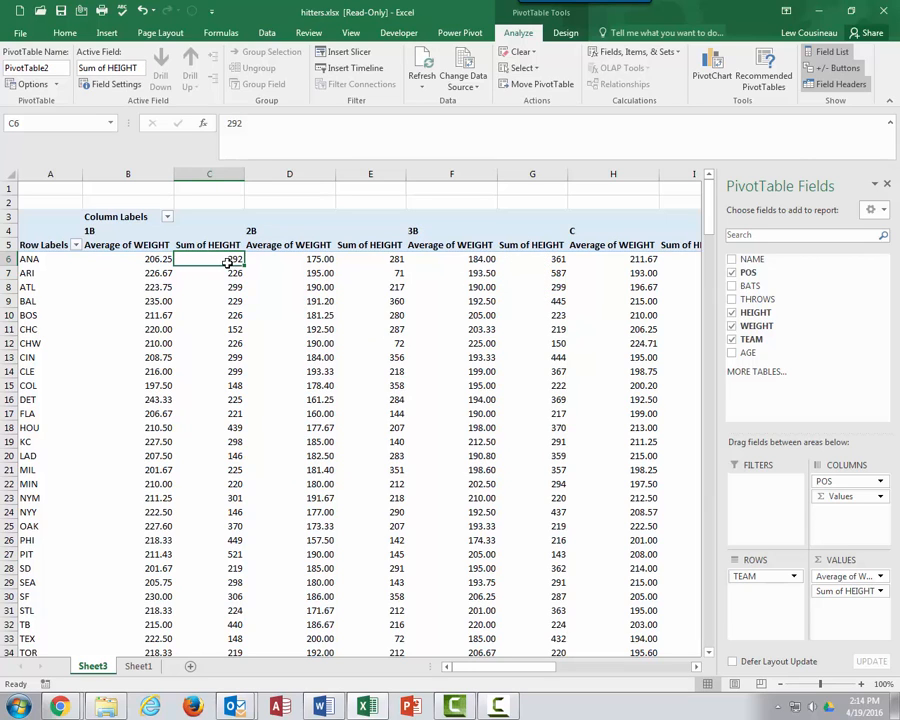
left_click(110, 84)
left_click(318, 378)
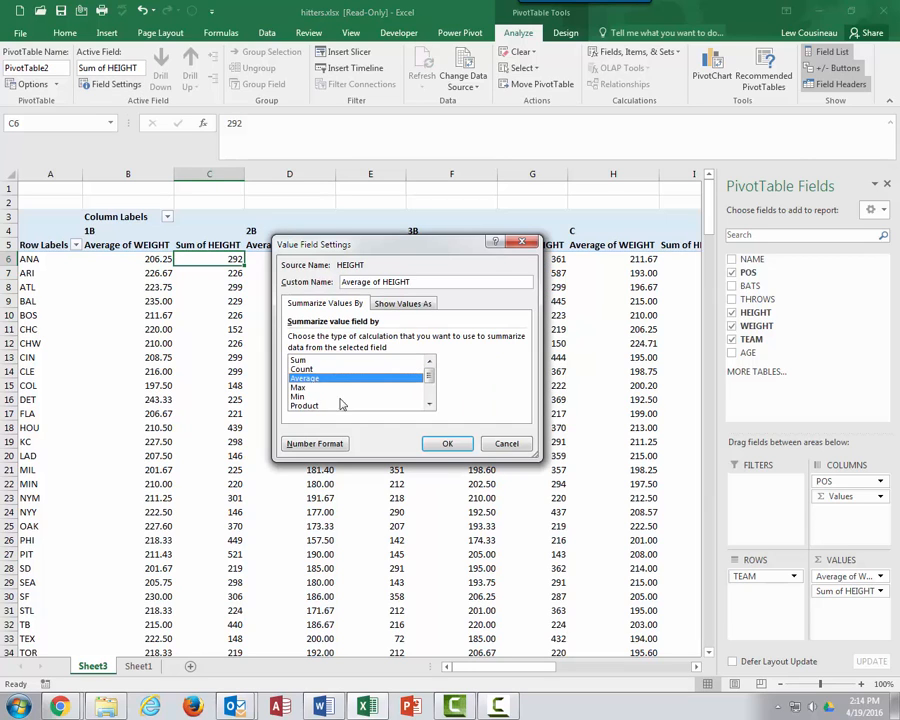
left_click(448, 443)
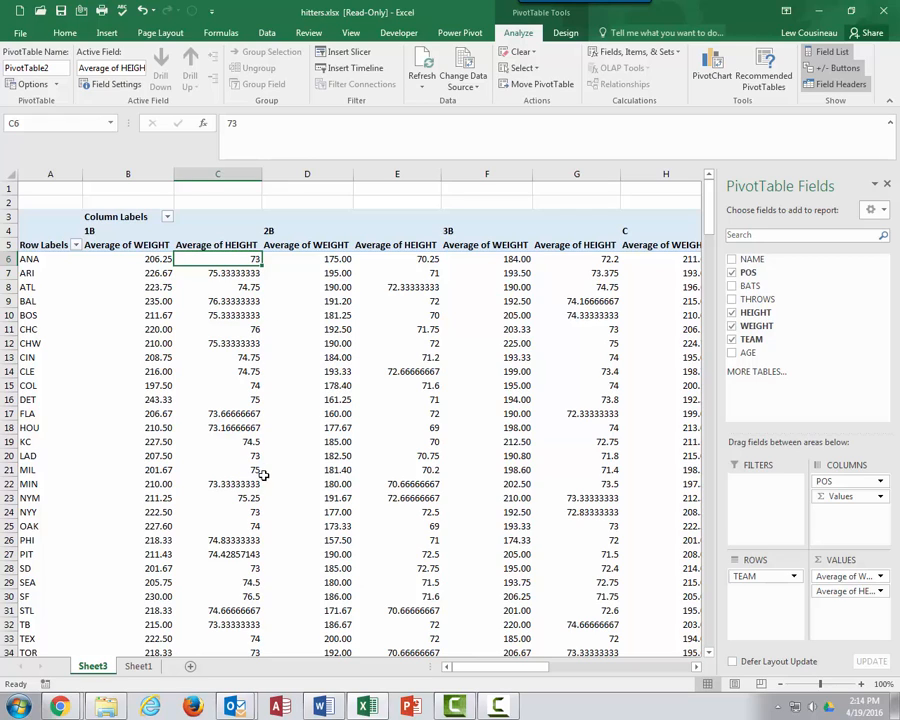
Format the average HEIGHT values as Number with one decimal place.
left_click(114, 84)
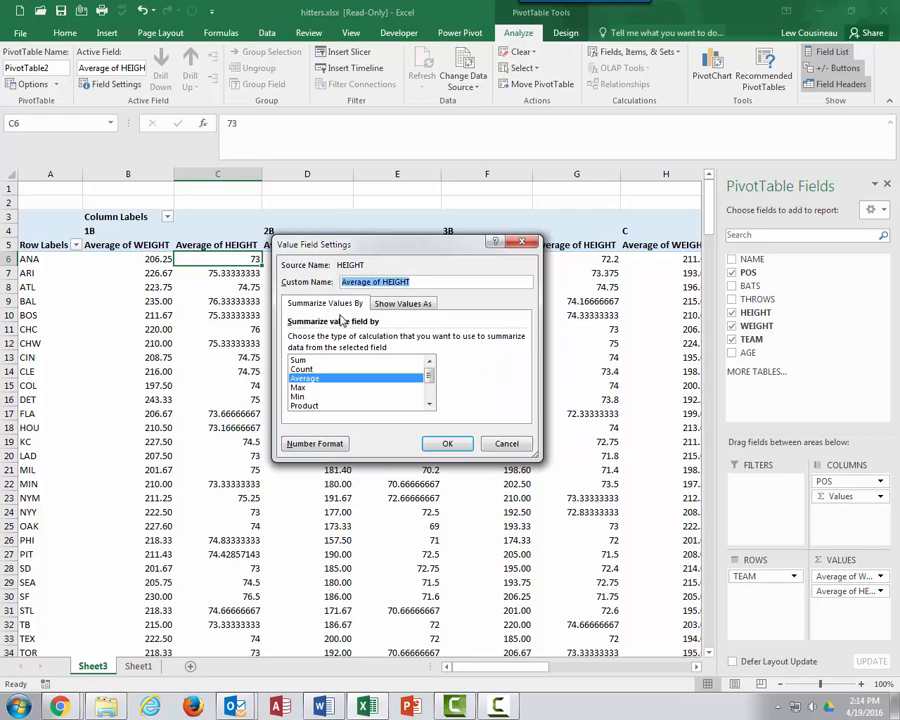
left_click(316, 444)
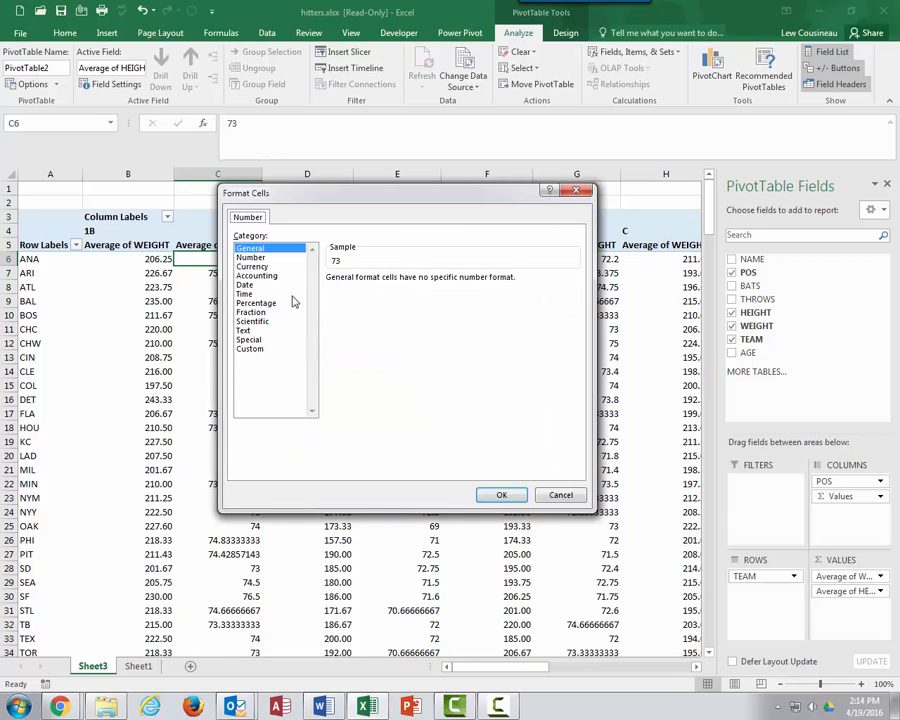
left_click(256, 258)
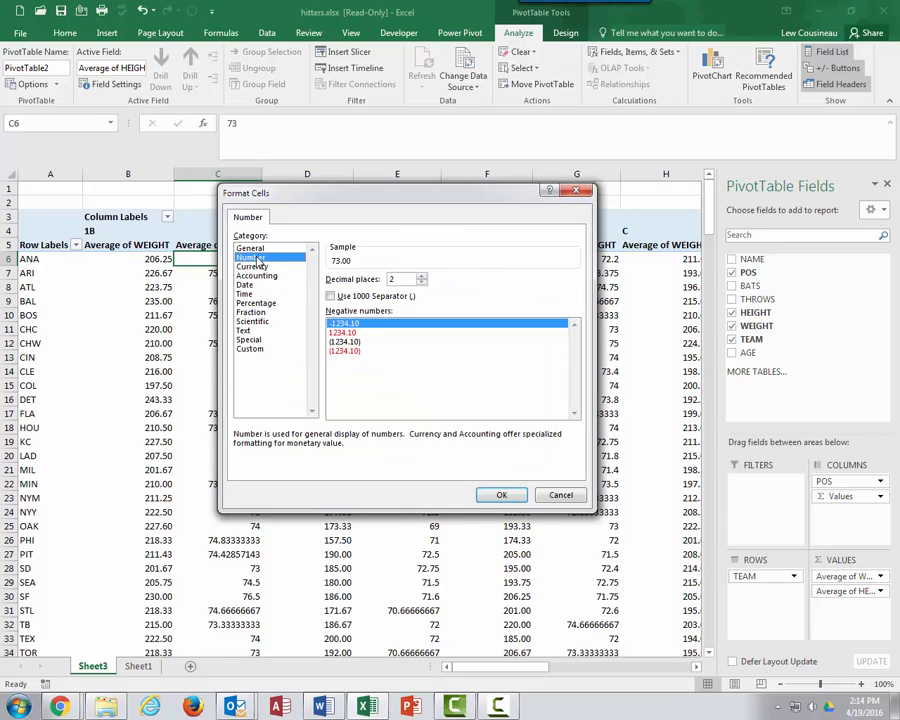
left_click(421, 283)
left_click(493, 494)
left_click(445, 445)
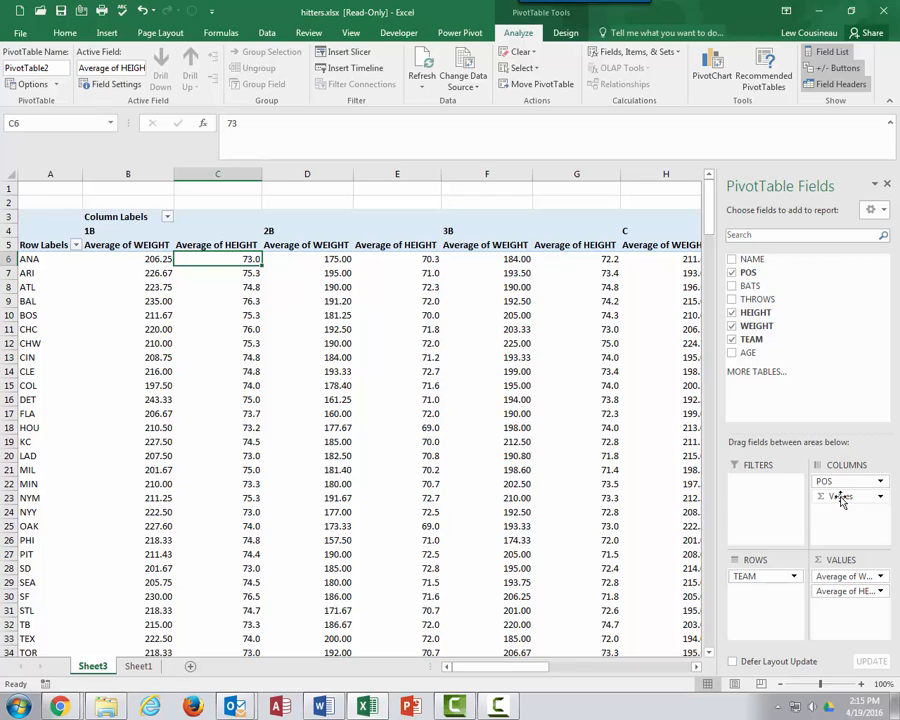
Move the Values field between the columns and rows to compare layouts, leaving it in the rows beneath TEAM.
left_click_drag(841, 500, 763, 594)
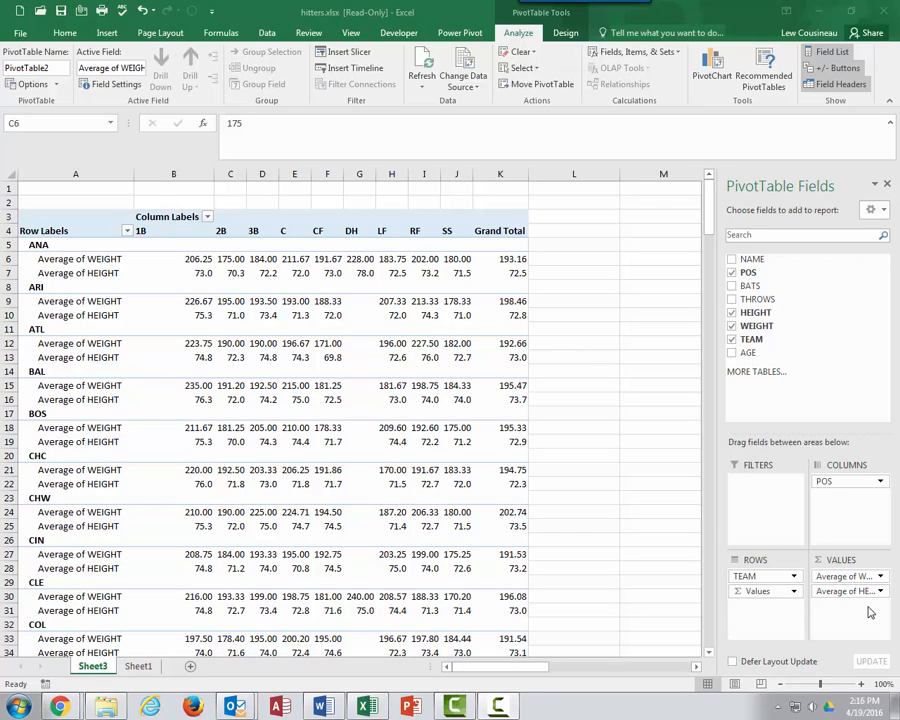
left_click(752, 591)
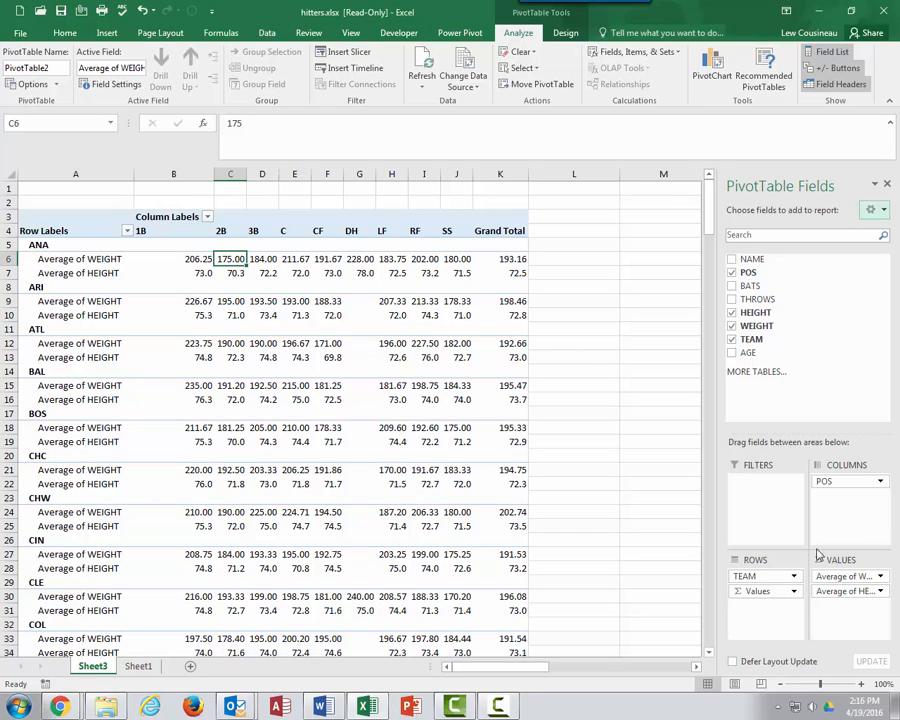
left_click_drag(757, 591, 810, 497)
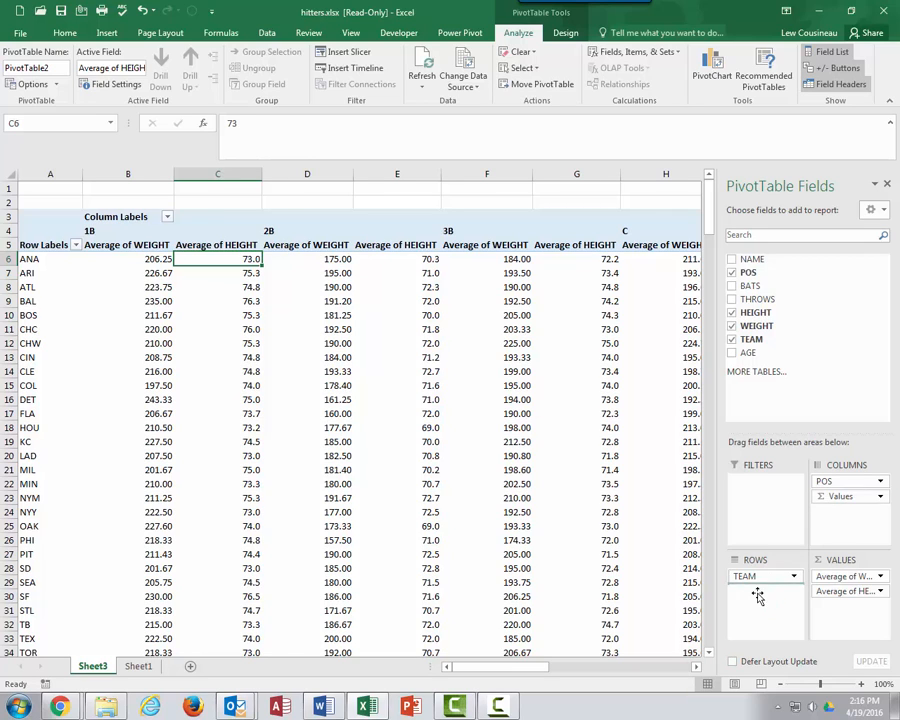
left_click_drag(758, 596, 760, 592)
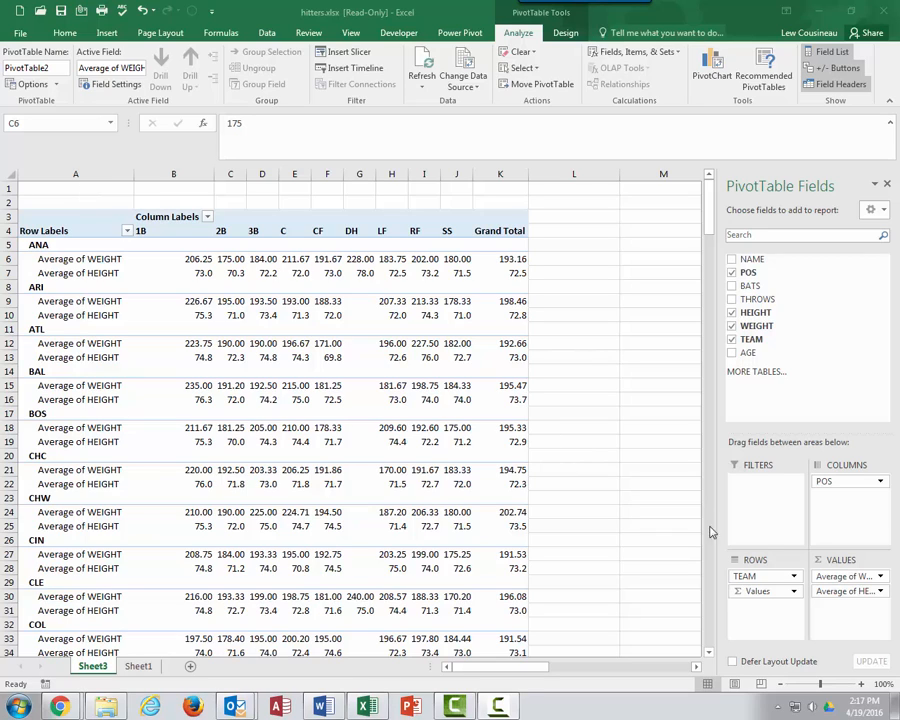
Make TEAM a report filter and move POS from the columns to the rows above Values.
left_click(748, 579)
left_click_drag(740, 576, 748, 488)
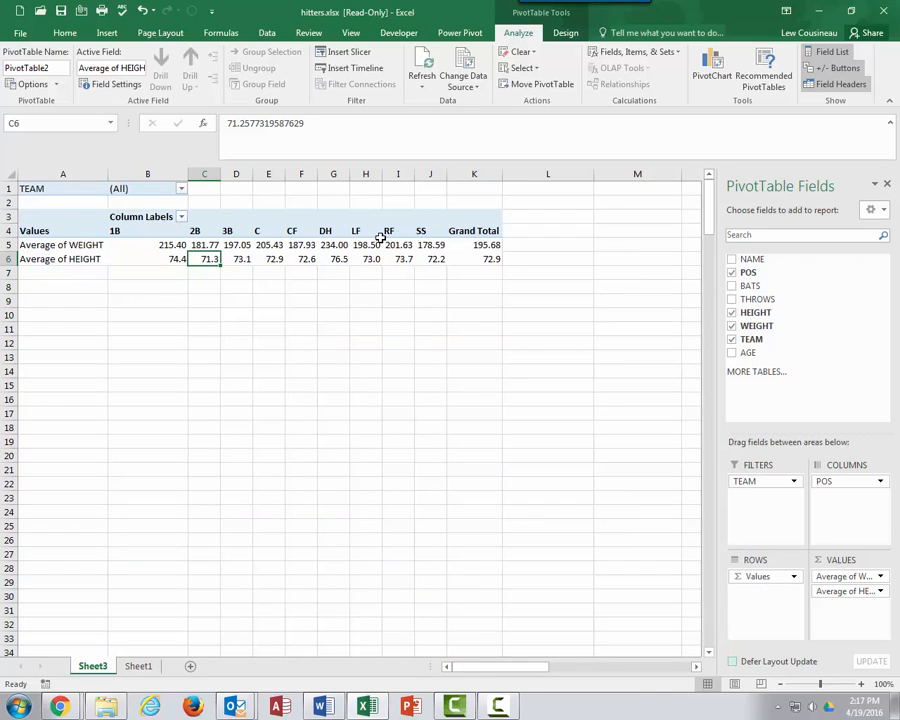
left_click_drag(828, 482, 745, 590)
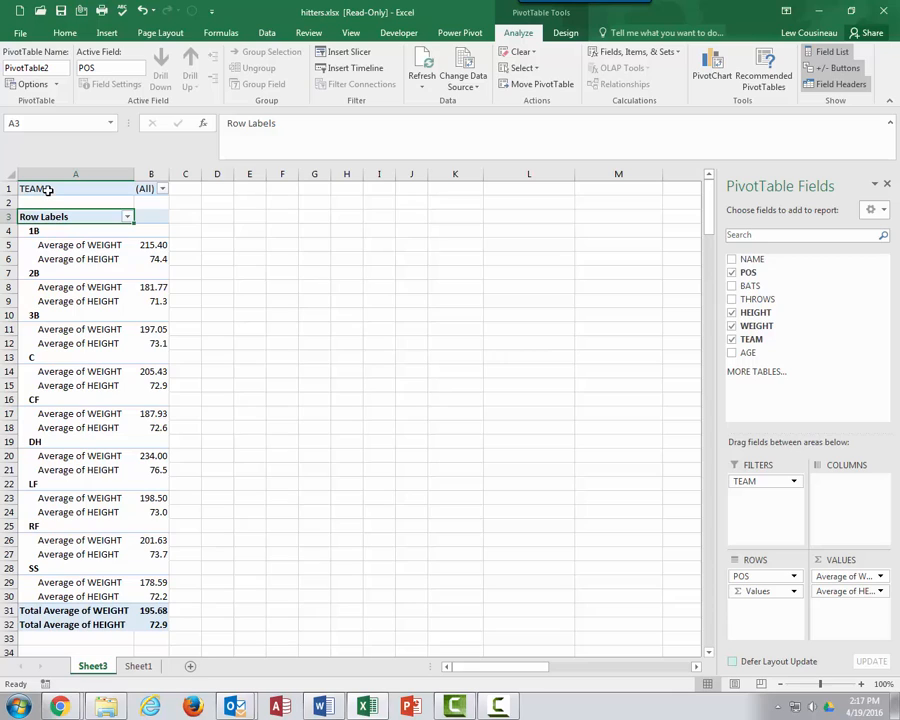
Filter the PivotTable to show only the ANA team.
left_click(162, 189)
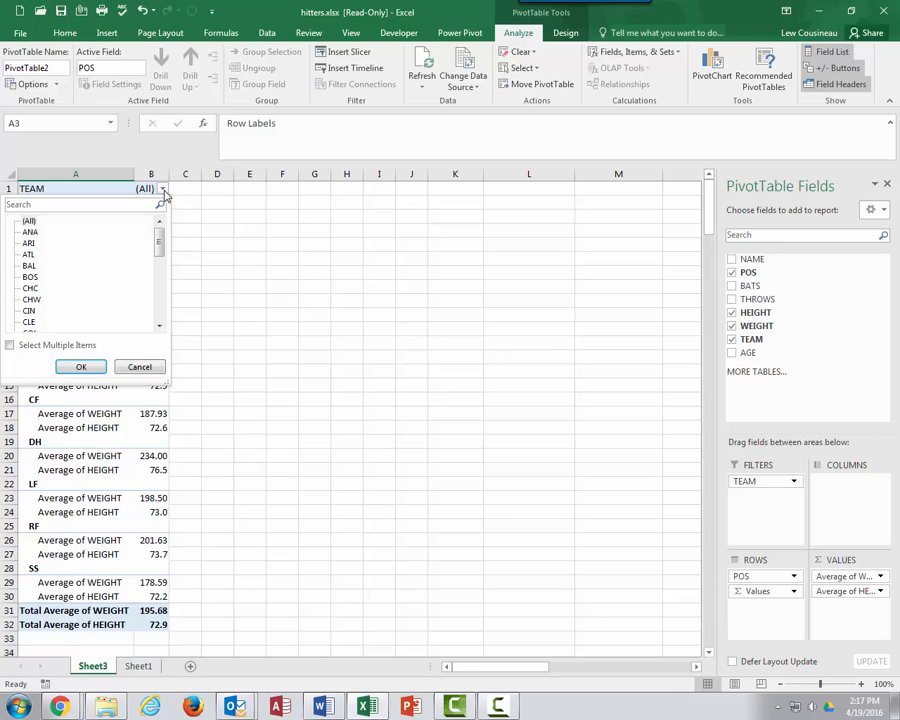
left_click(30, 232)
left_click(76, 366)
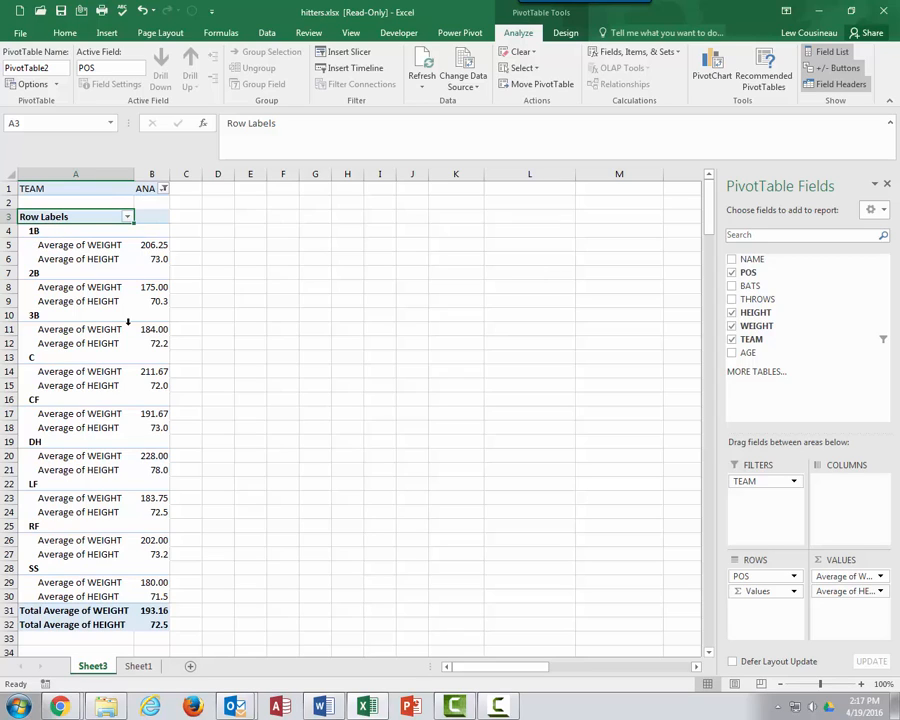
Switch the TEAM report filter to BOS.
left_click(164, 189)
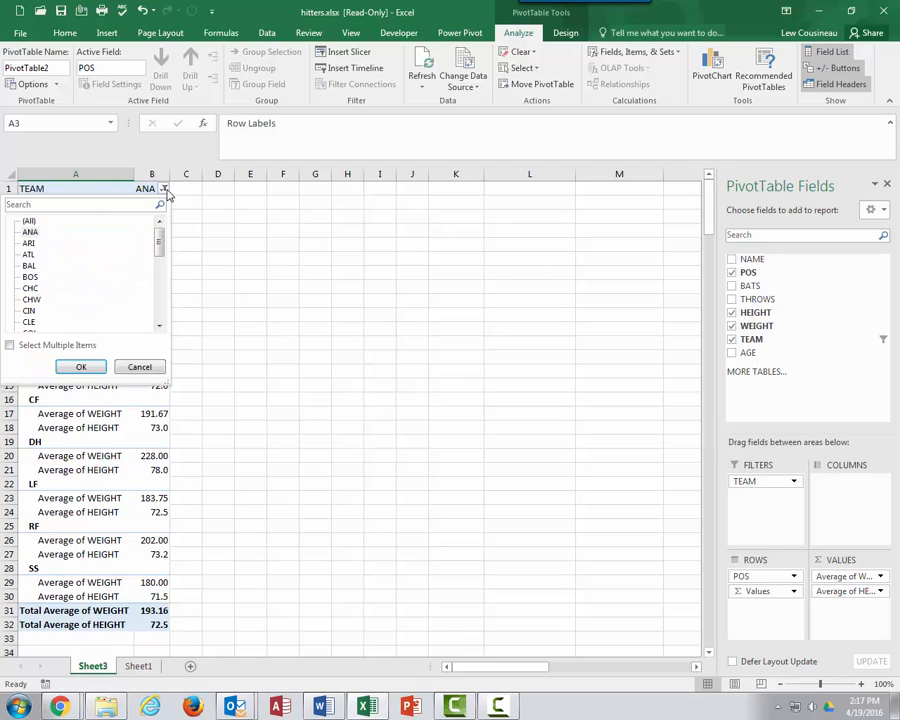
left_click(34, 277)
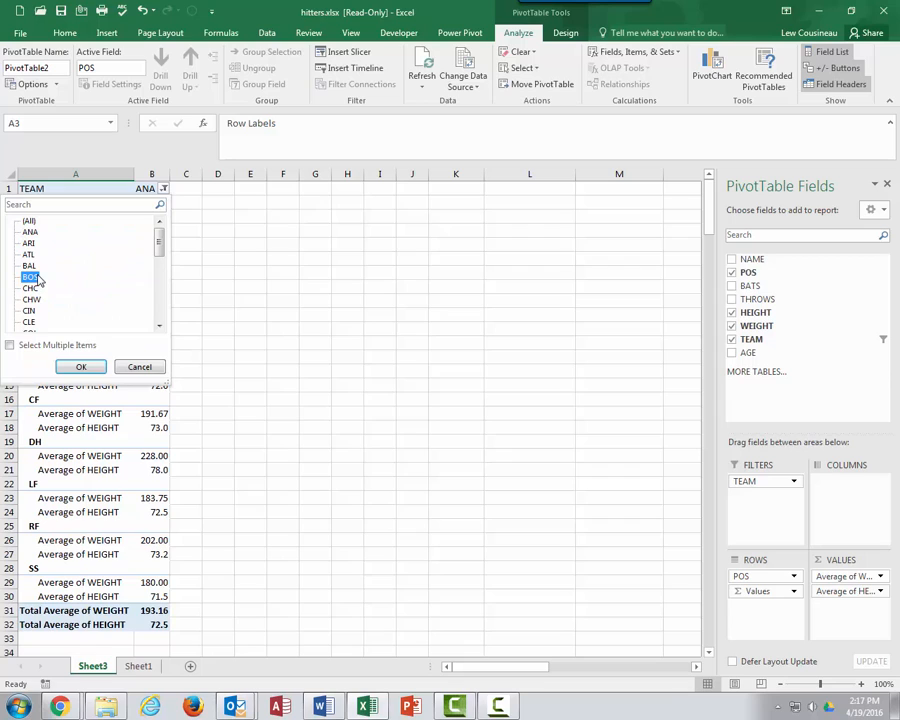
left_click(78, 366)
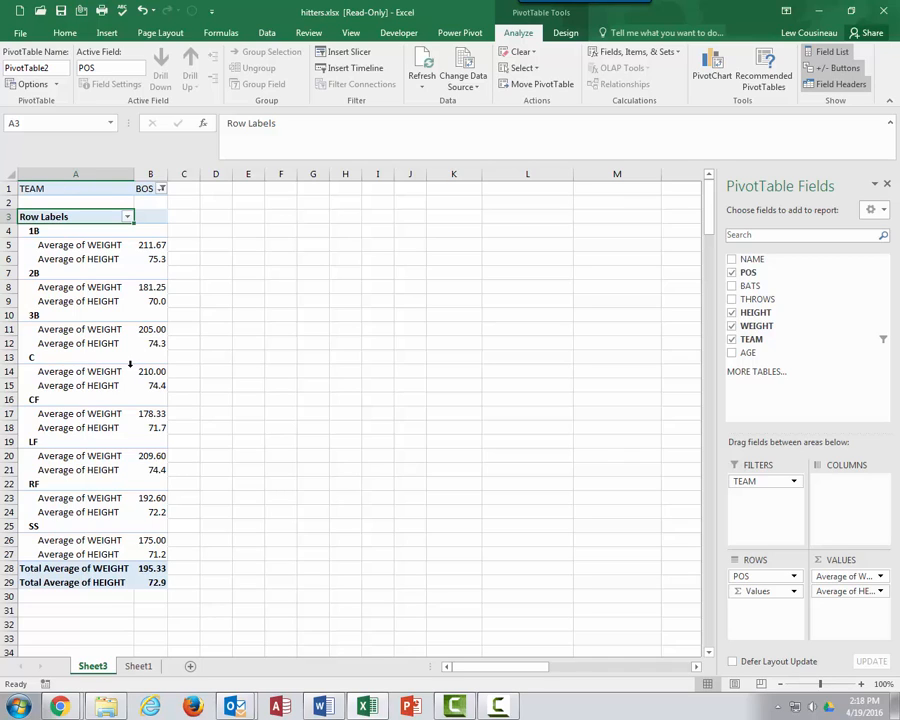
Allow multiple items in the TEAM report filter and include BAL along with BOS.
left_click(161, 189)
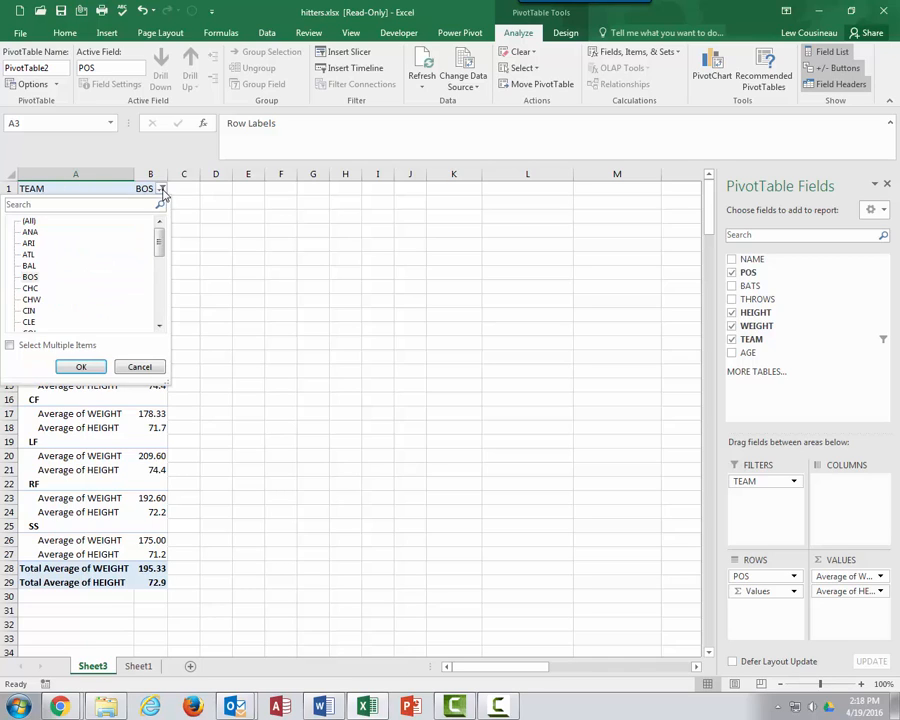
left_click(9, 345)
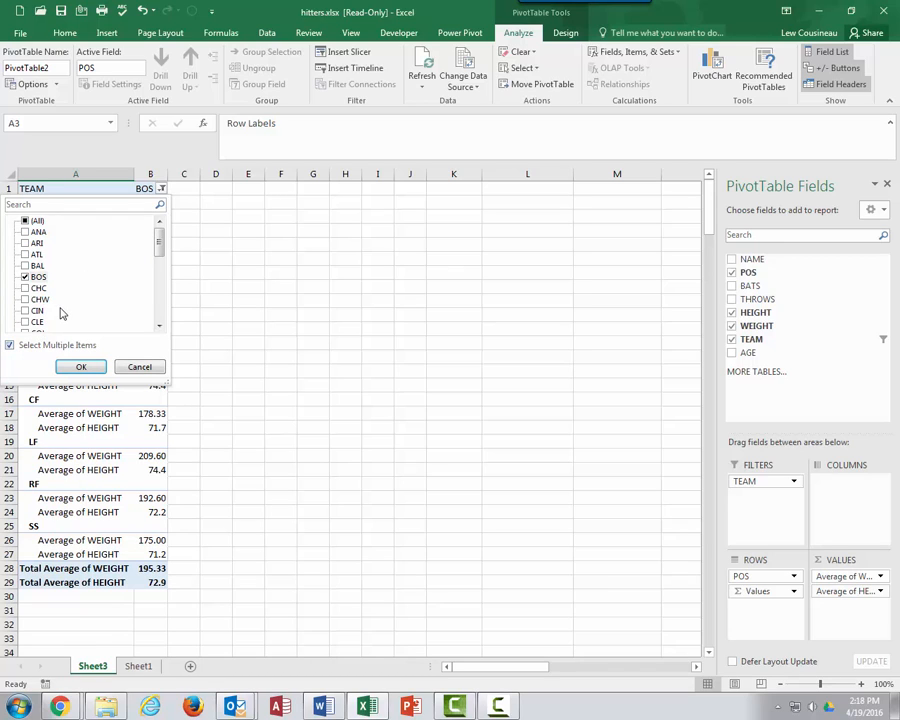
left_click(26, 265)
left_click(81, 366)
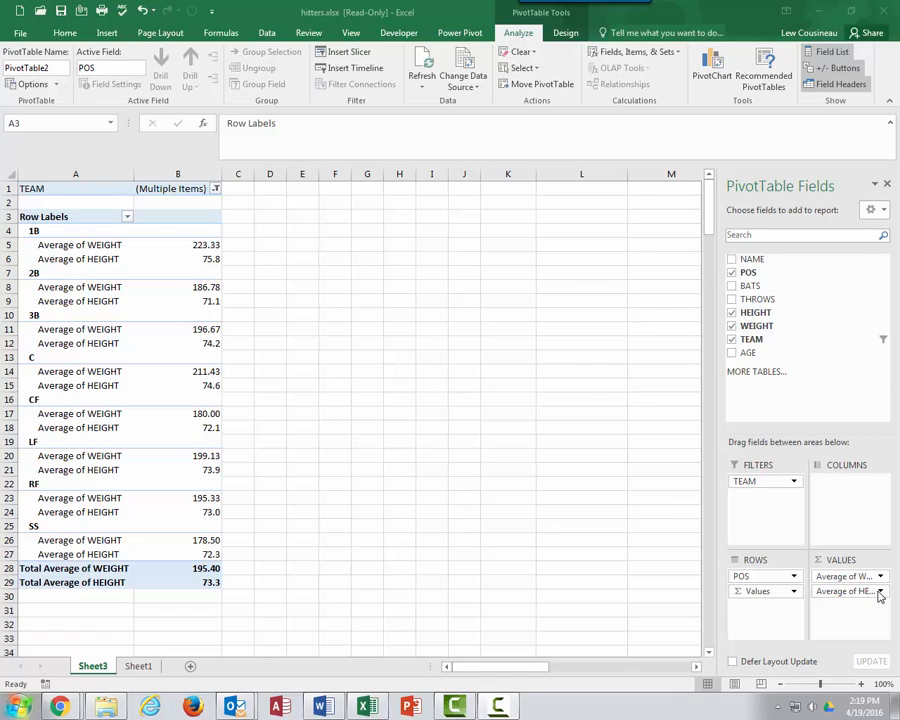
Review the value field settings of the average HEIGHT.
left_click(832, 591)
left_click(828, 576)
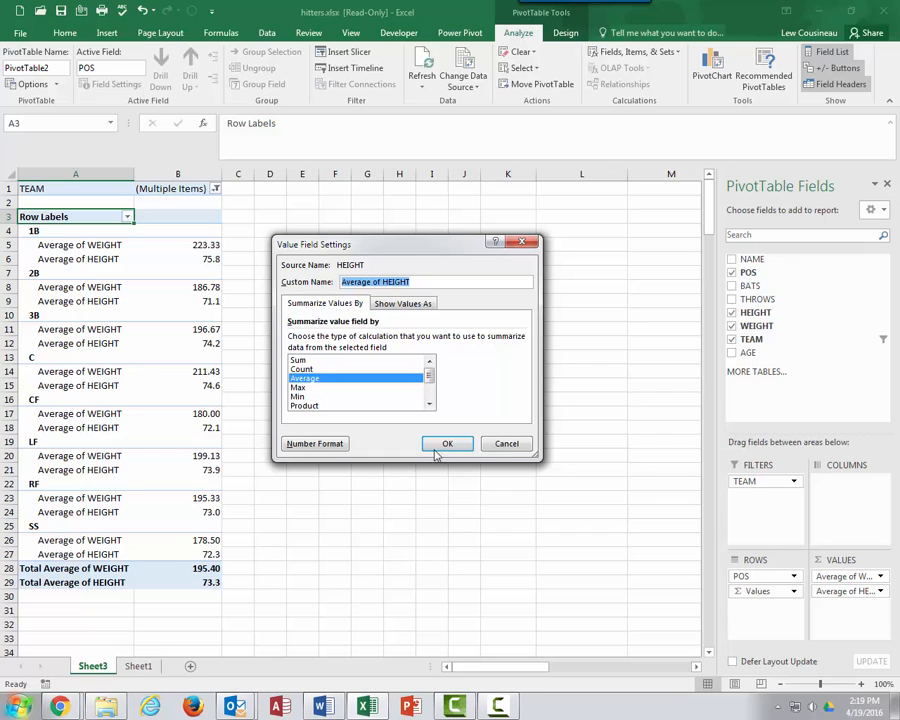
left_click(500, 446)
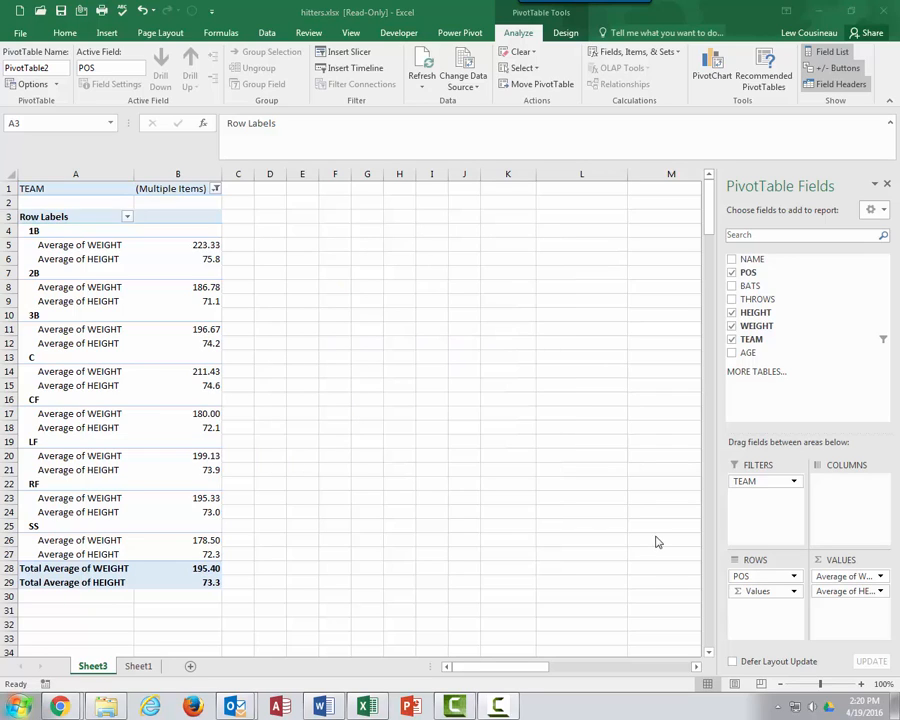
Highlight the question about the youngest and oldest team on Sheet1, and return to the PivotTable on Sheet3.
left_click(140, 667)
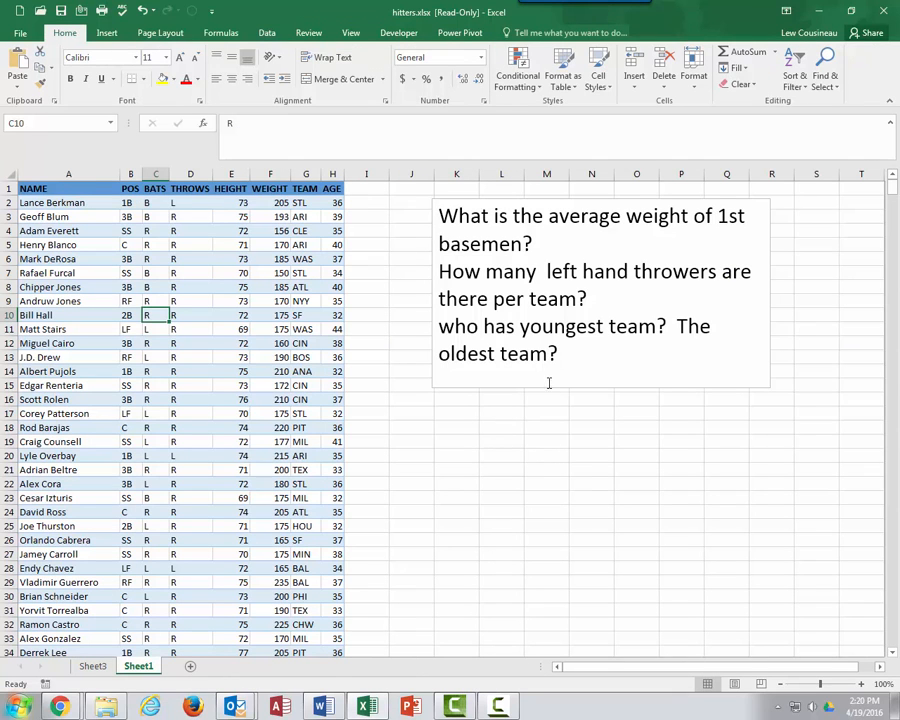
mouse_move(565, 356)
left_mouse_down()
mouse_move(486, 343)
mouse_move(437, 322)
left_mouse_up()
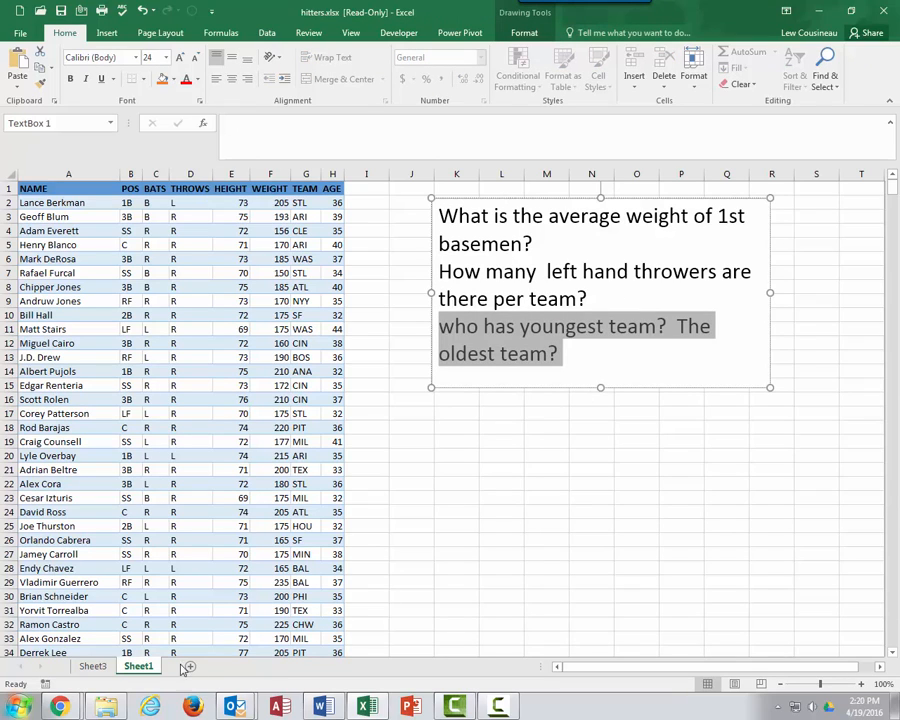
left_click(93, 667)
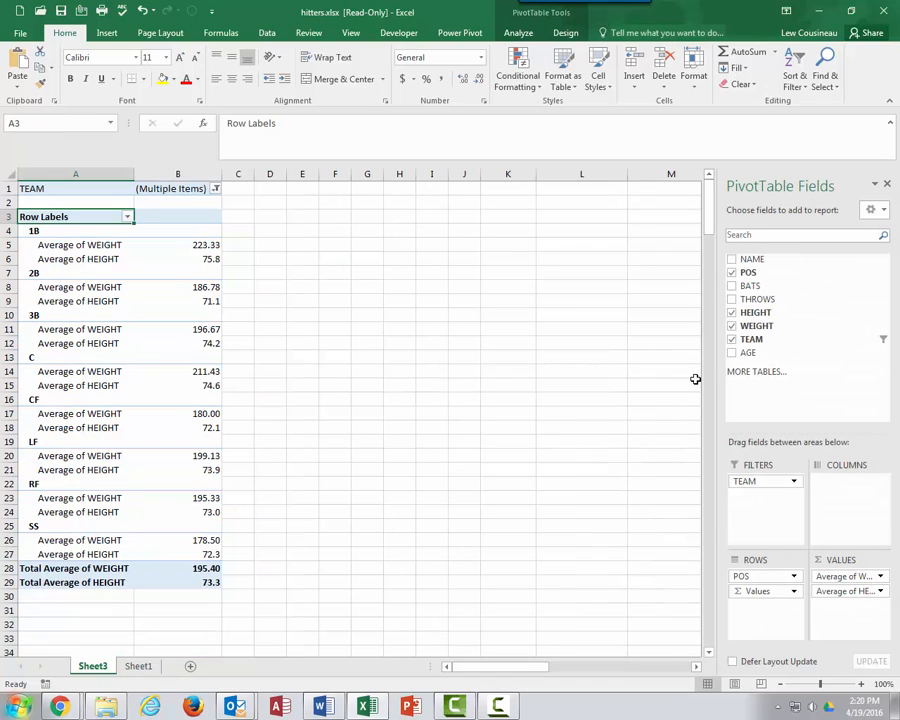
Remove TEAM, WEIGHT, HEIGHT and POS from the PivotTable to leave it empty.
left_click(733, 340)
left_click(733, 326)
left_click(733, 313)
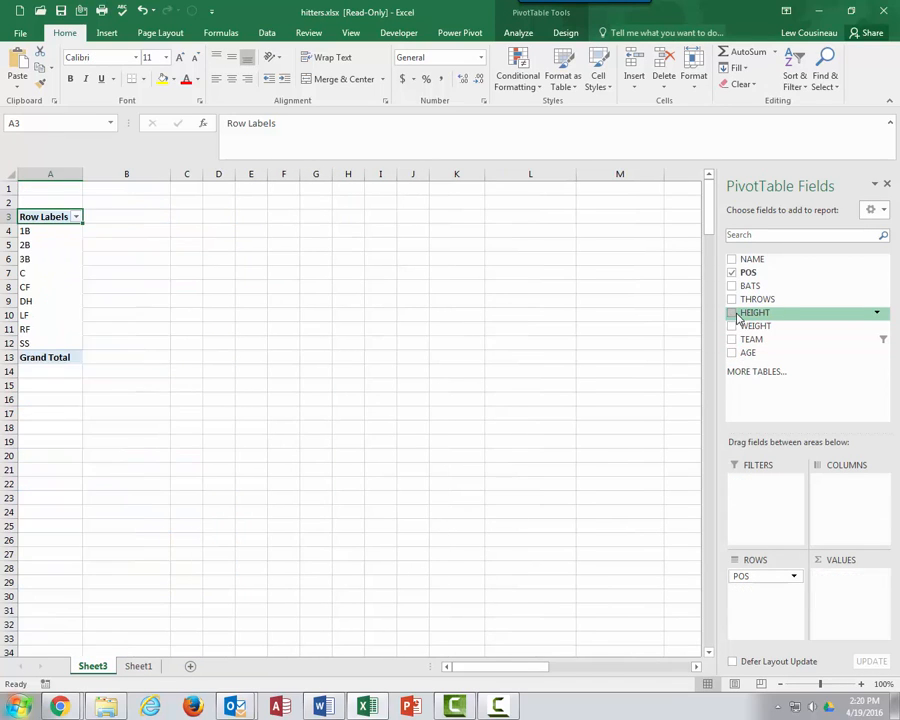
left_click(732, 273)
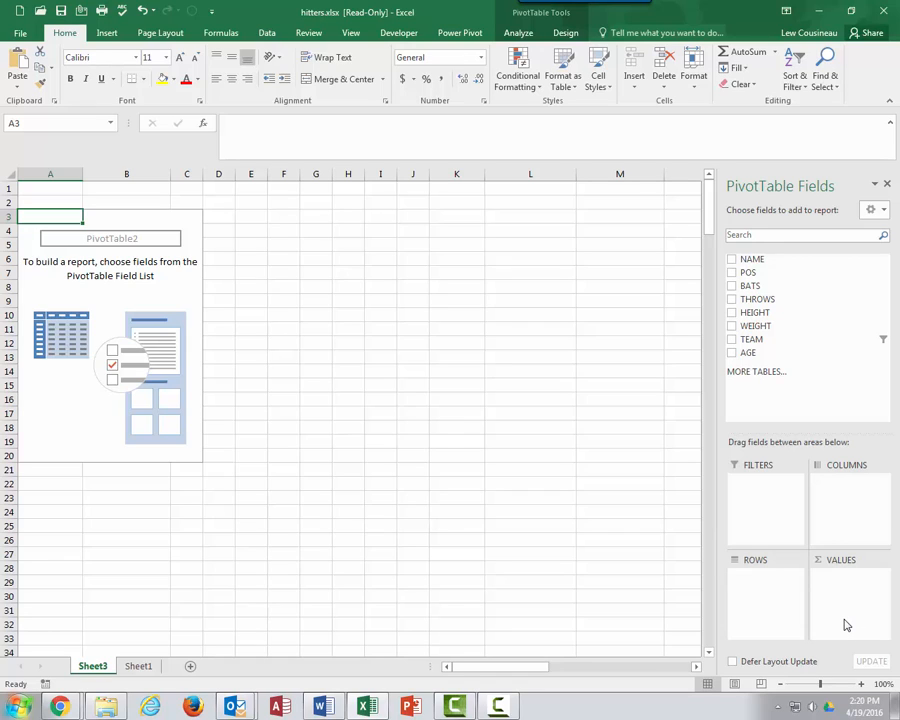
Add AGE to the PivotTable's values and TEAM to its rows.
left_click_drag(747, 353, 840, 579)
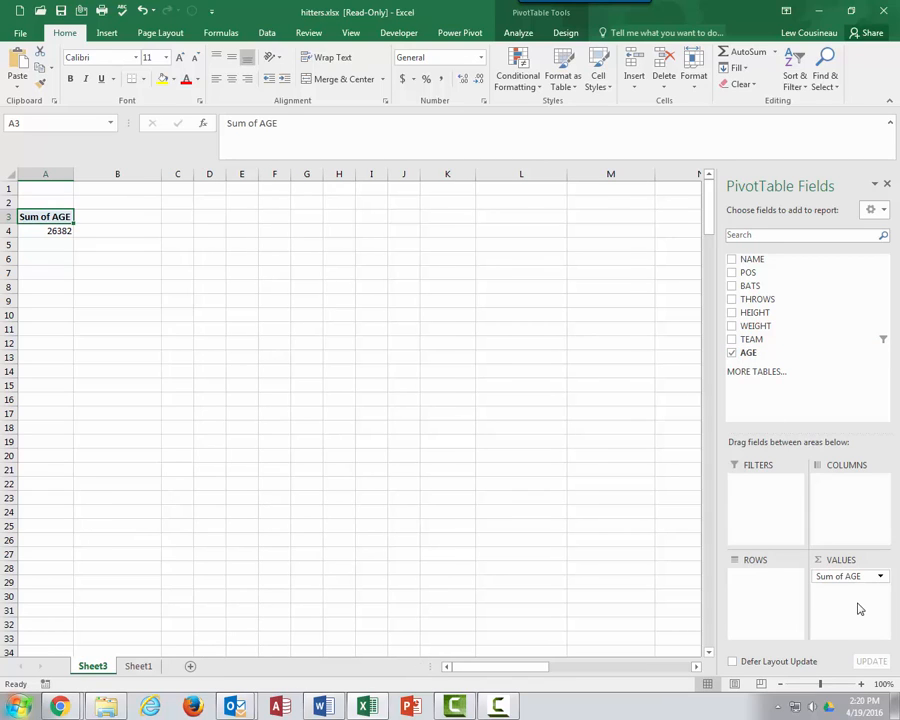
left_click_drag(752, 339, 748, 585)
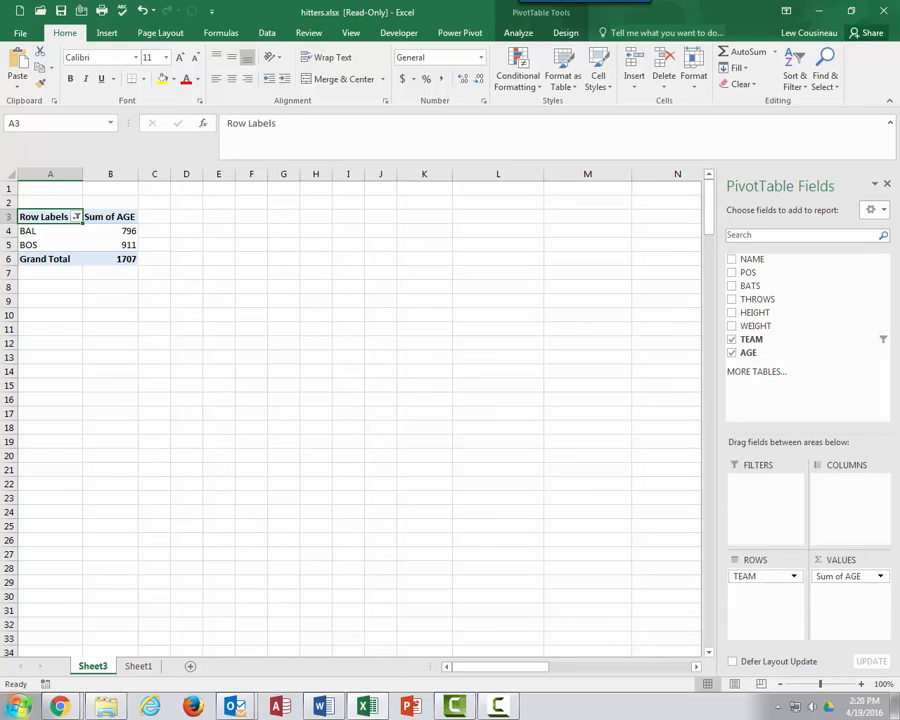
Check which teams are selected in the filter on the PivotTable's row labels.
left_click(58, 189)
left_click(76, 217)
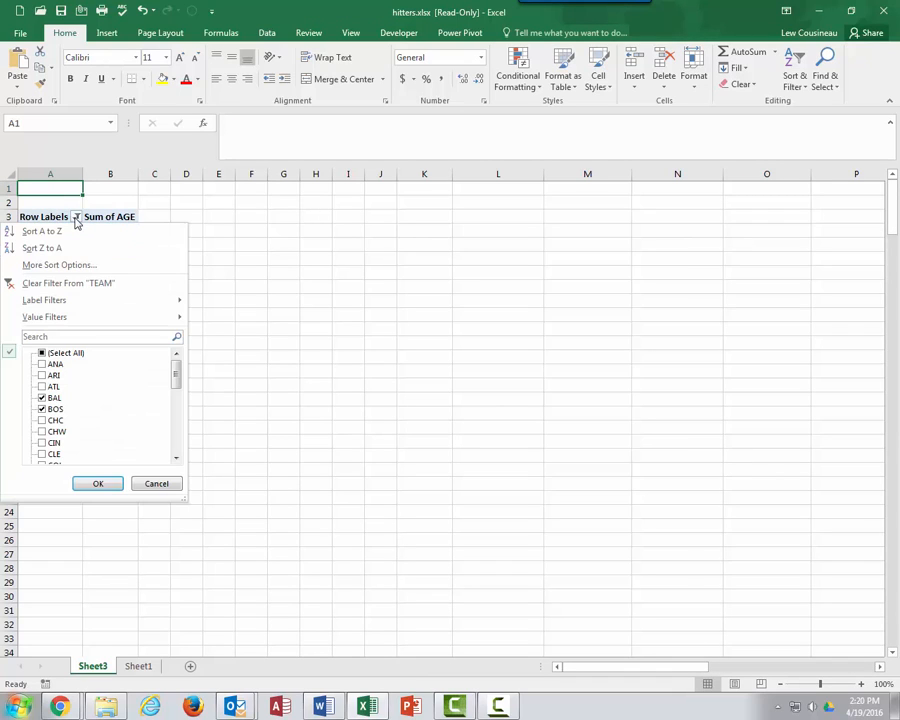
left_click(76, 219)
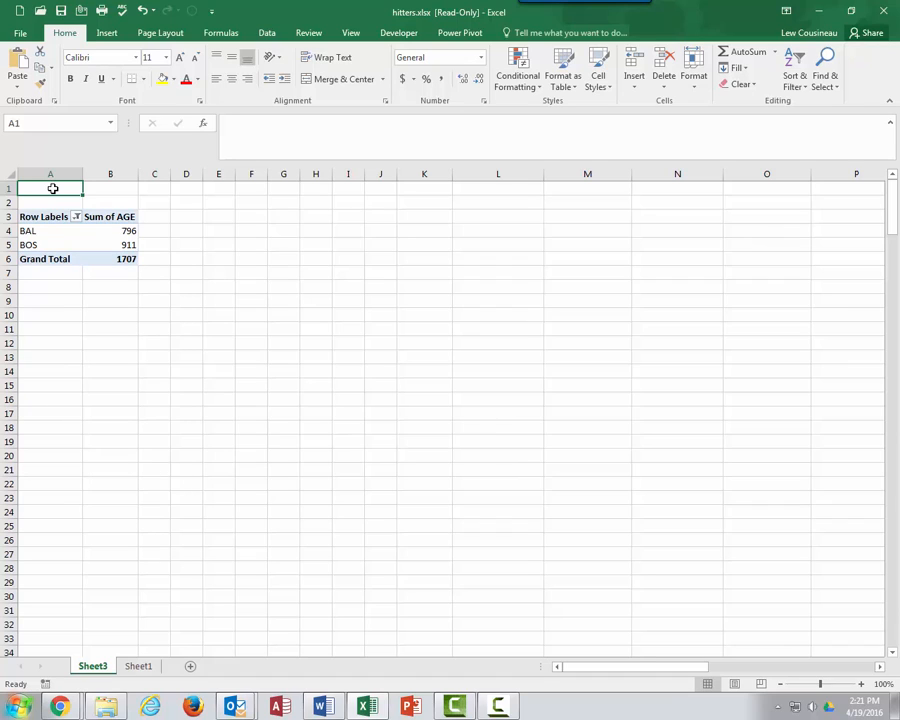
Select all teams in the PivotTable's row label filter.
left_click(76, 217)
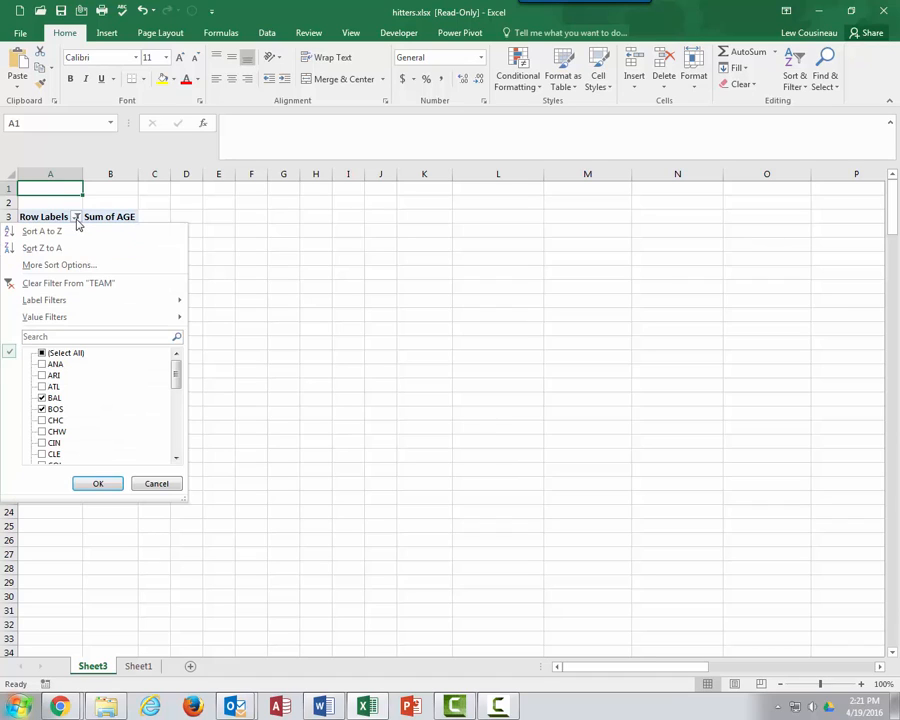
left_click(42, 353)
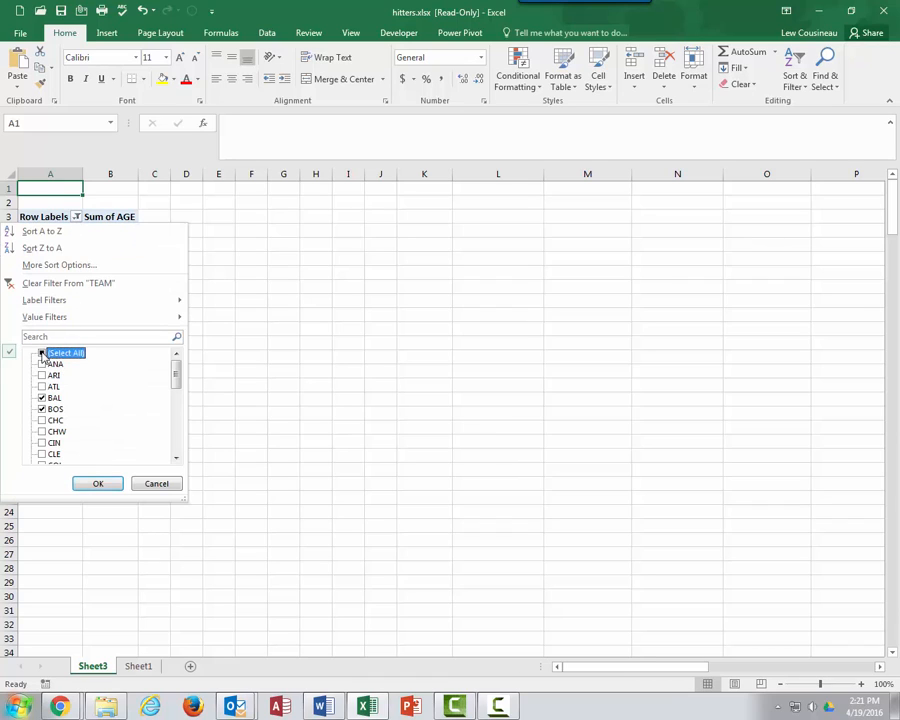
left_click(97, 483)
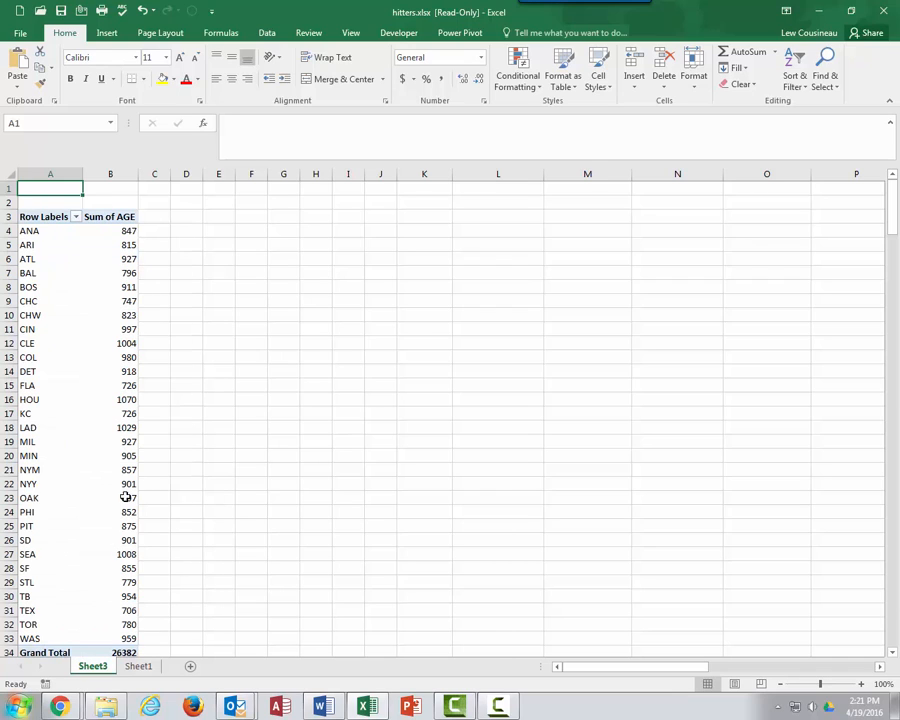
Change the summary calculation of the PivotTable's AGE values from Sum to Average.
left_click(100, 215)
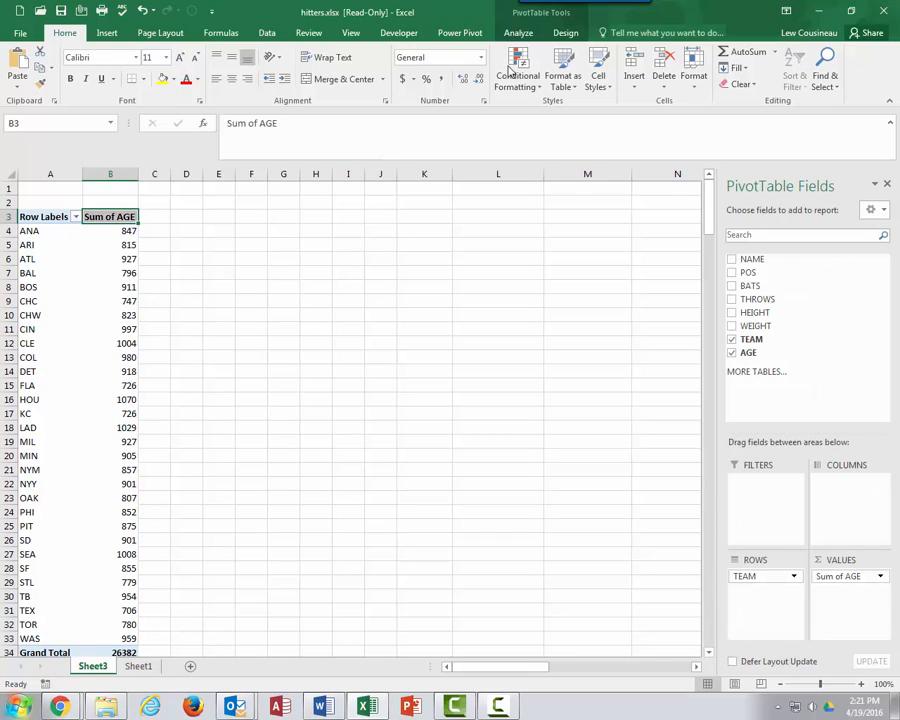
left_click(518, 32)
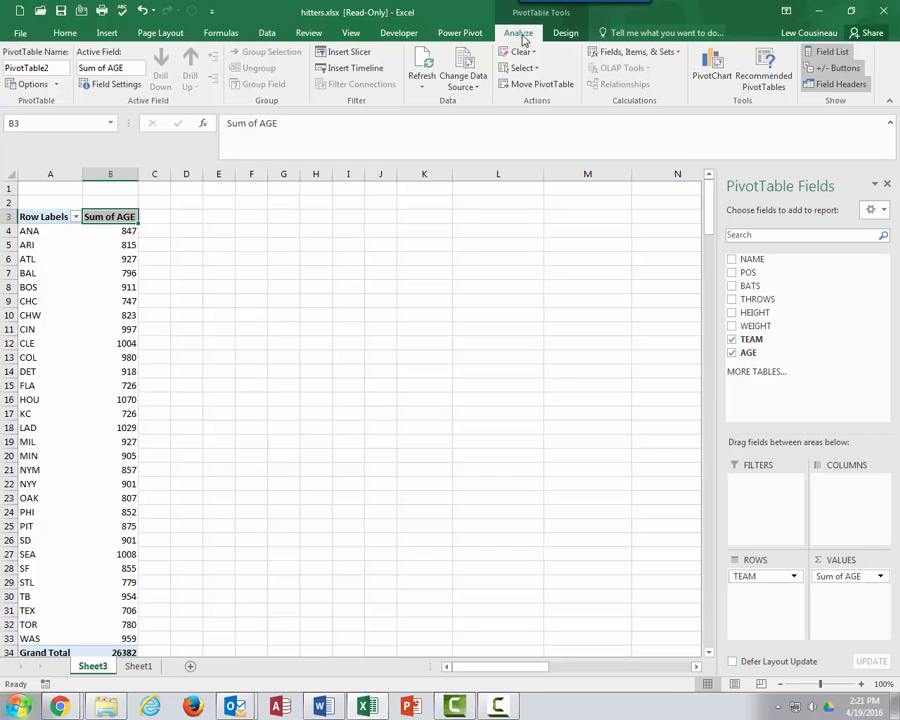
left_click(128, 84)
left_click(362, 374)
left_click(454, 441)
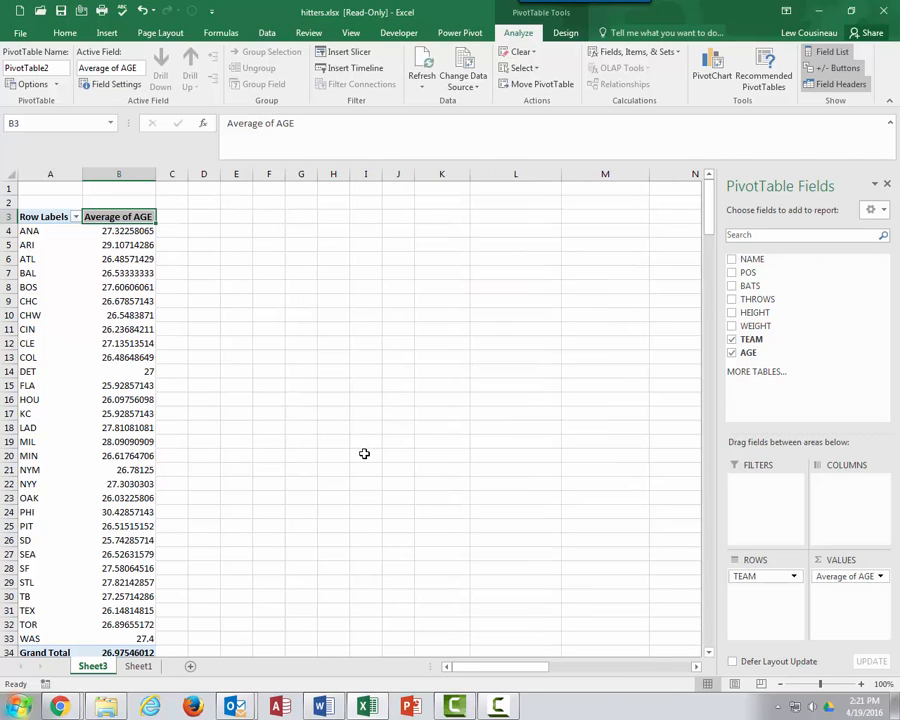
Format the Average of AGE values as Number with one decimal place.
left_click(114, 84)
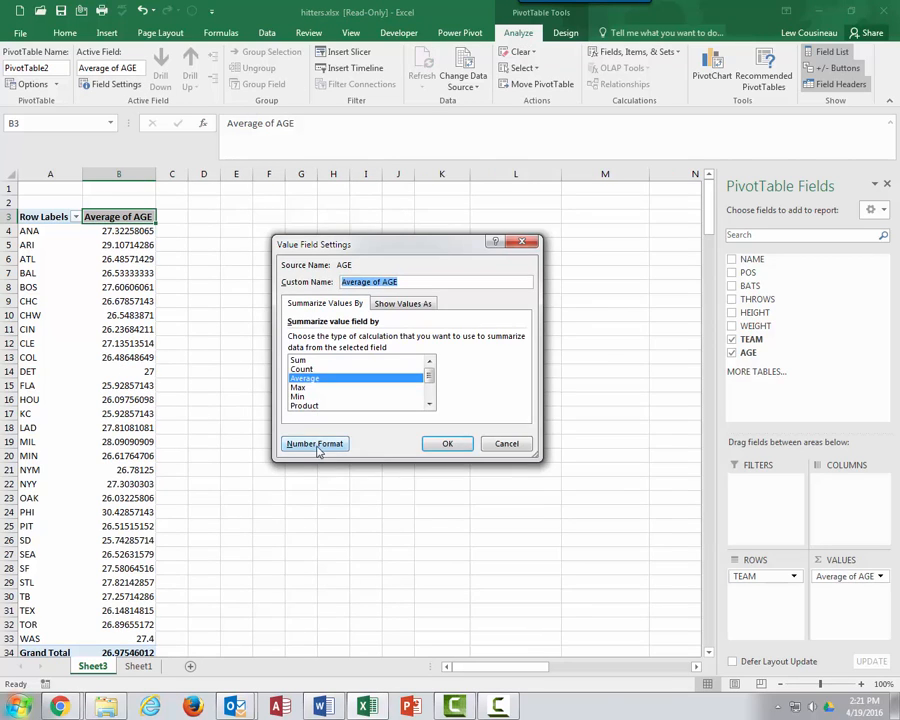
left_click(314, 441)
left_click(251, 257)
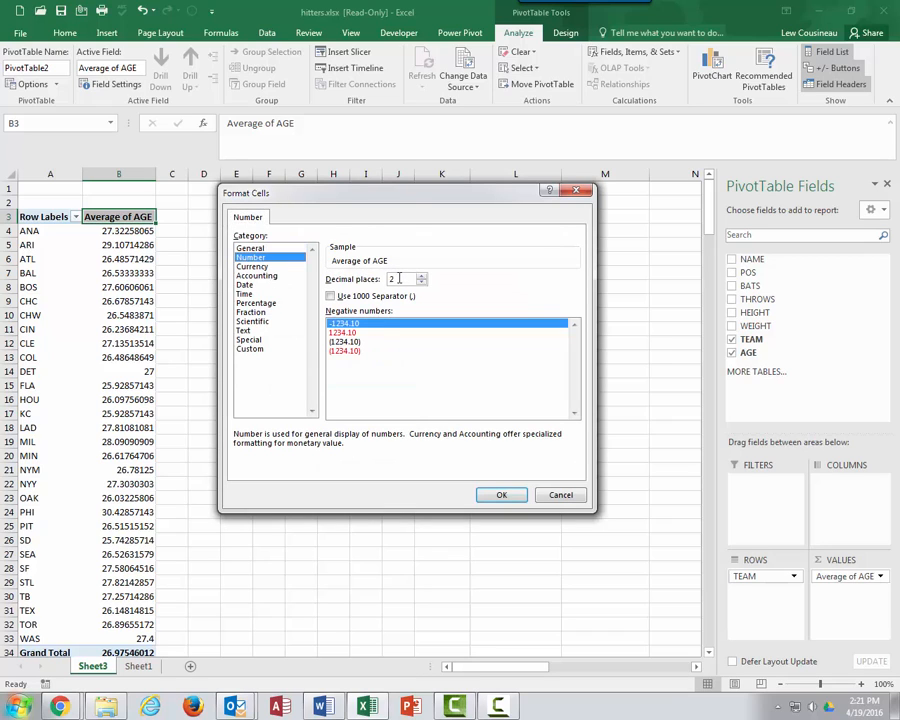
left_click(501, 494)
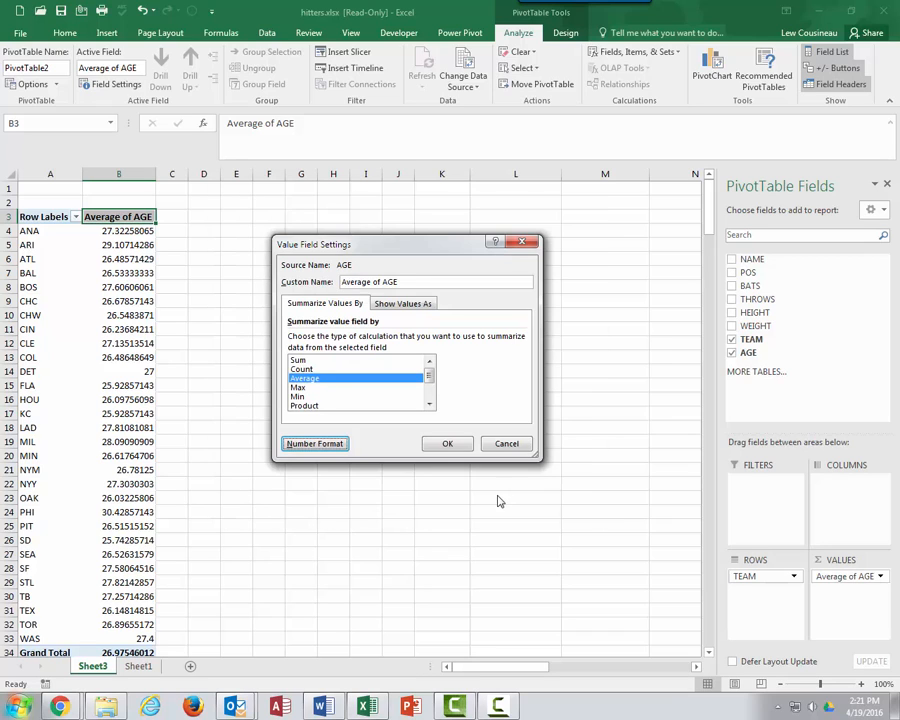
left_click(447, 444)
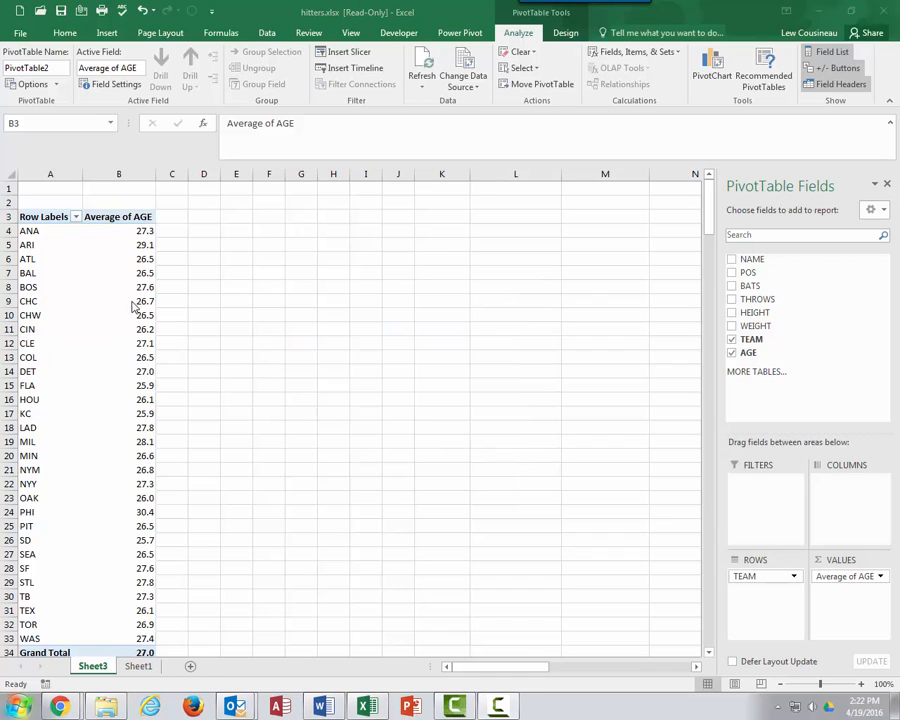
Sort the teams by average age from smallest to largest and look at both ends of the list.
left_click(131, 246)
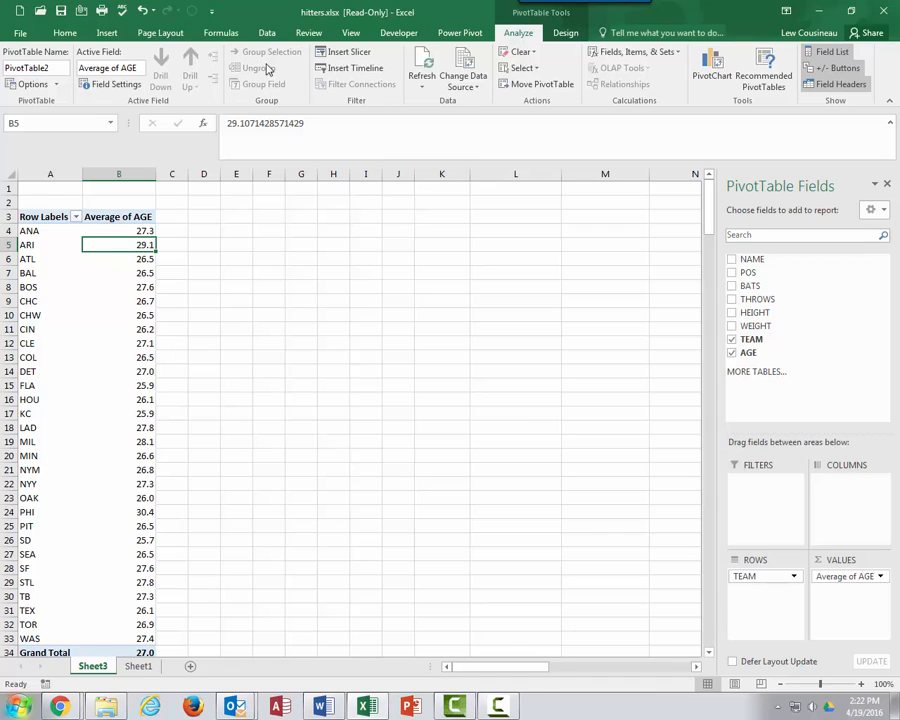
left_click(267, 32)
left_click(279, 58)
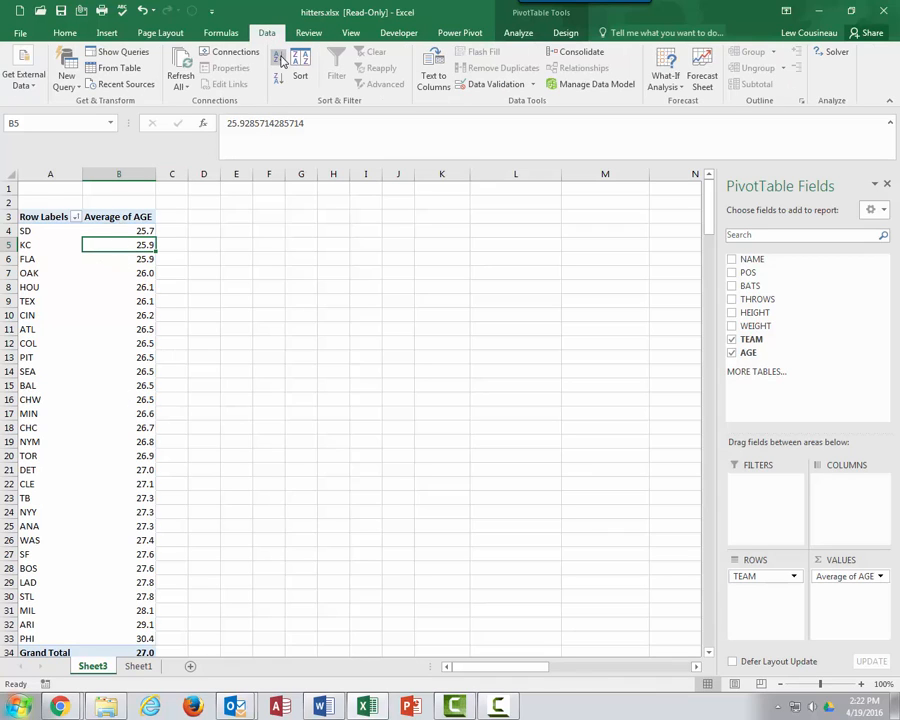
left_click(144, 231)
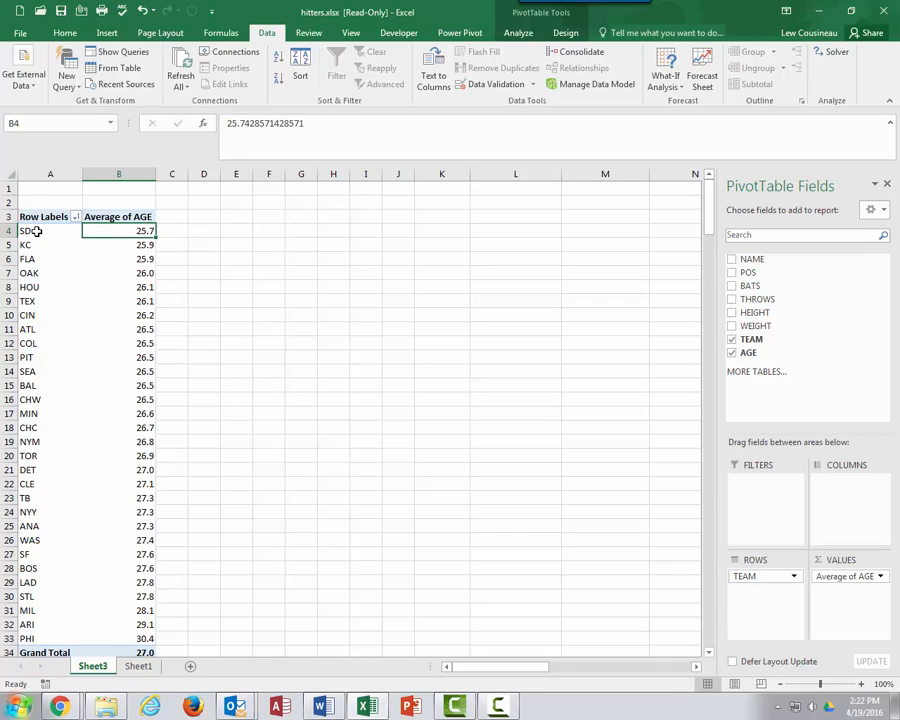
scroll(107, 232, "down", 7)
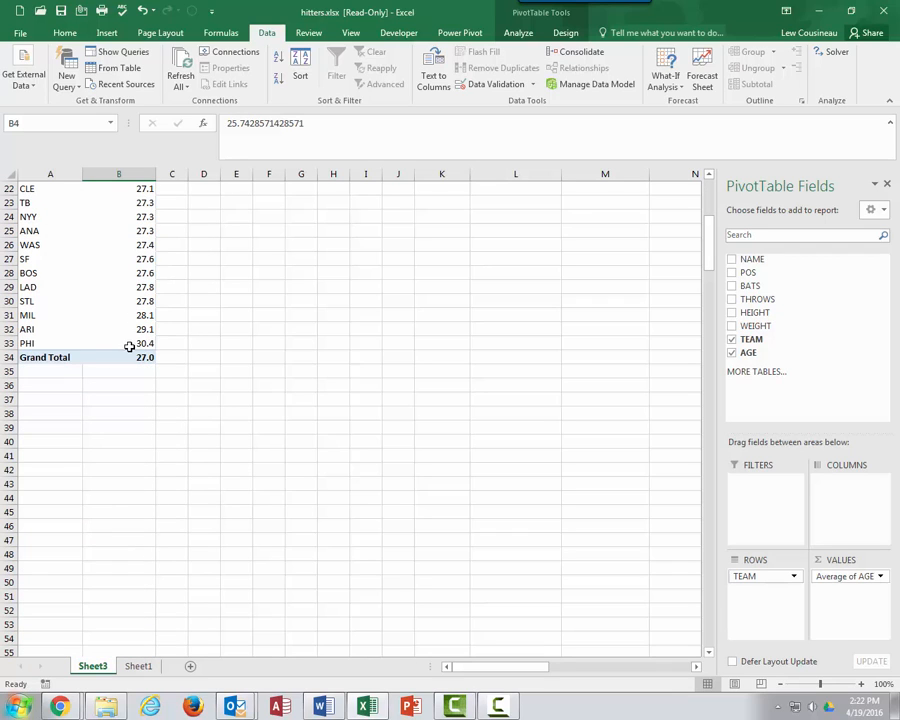
key("Down")
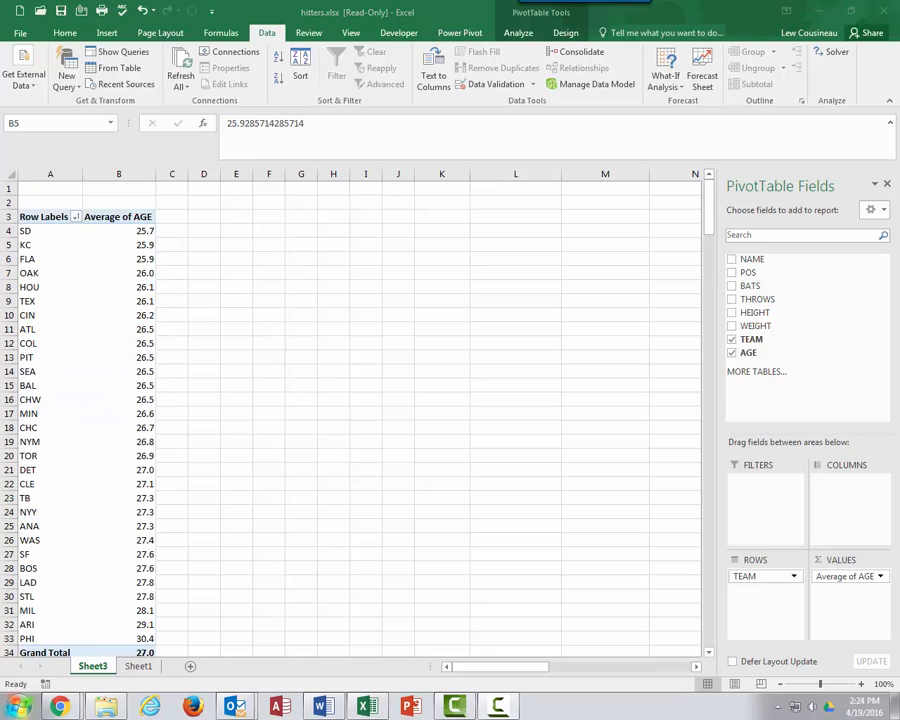
Turn on filtering for the hitters data on Sheet1 and show only the team ANA.
left_click(137, 667)
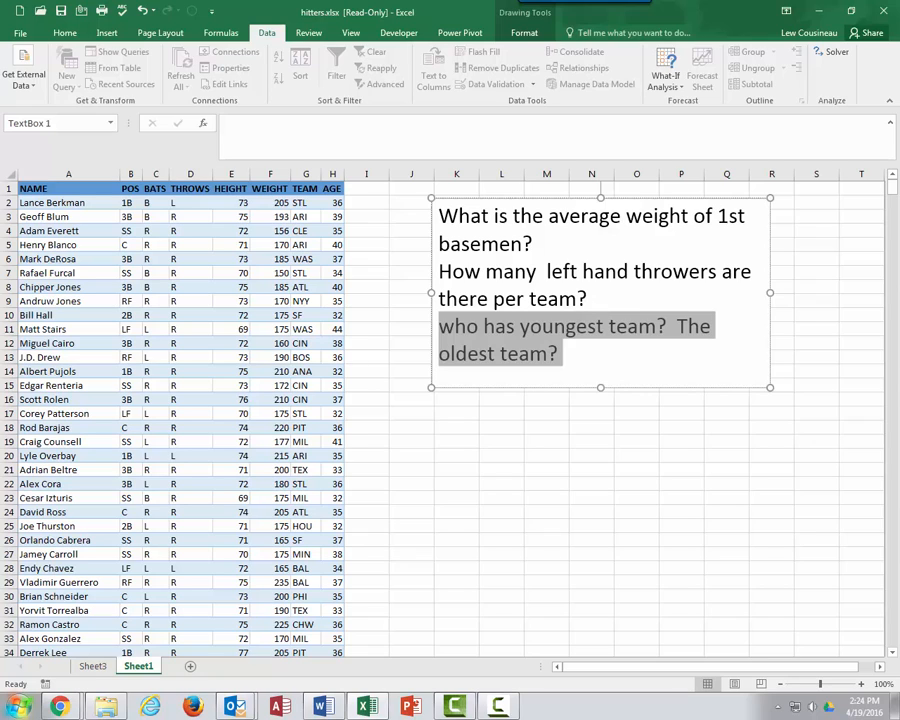
left_click(162, 427)
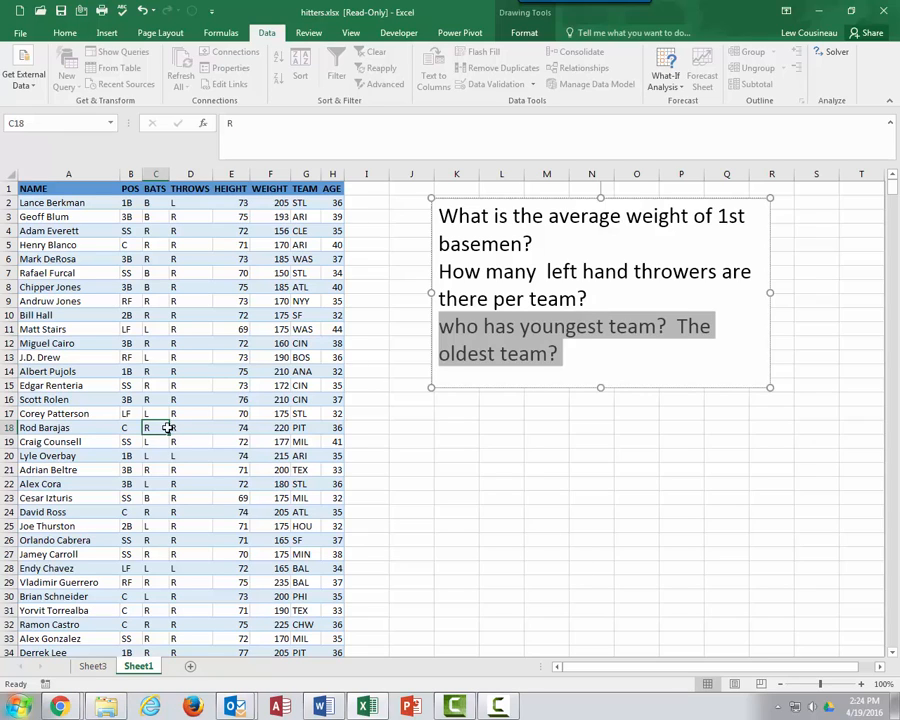
left_click(284, 202)
left_click(300, 202)
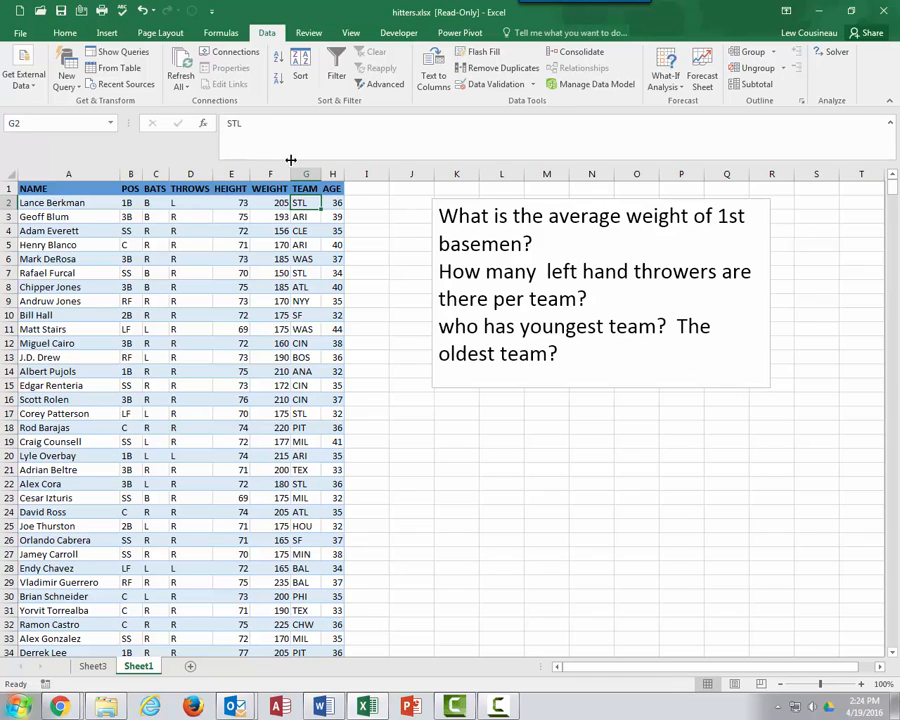
left_click(336, 72)
left_click(314, 188)
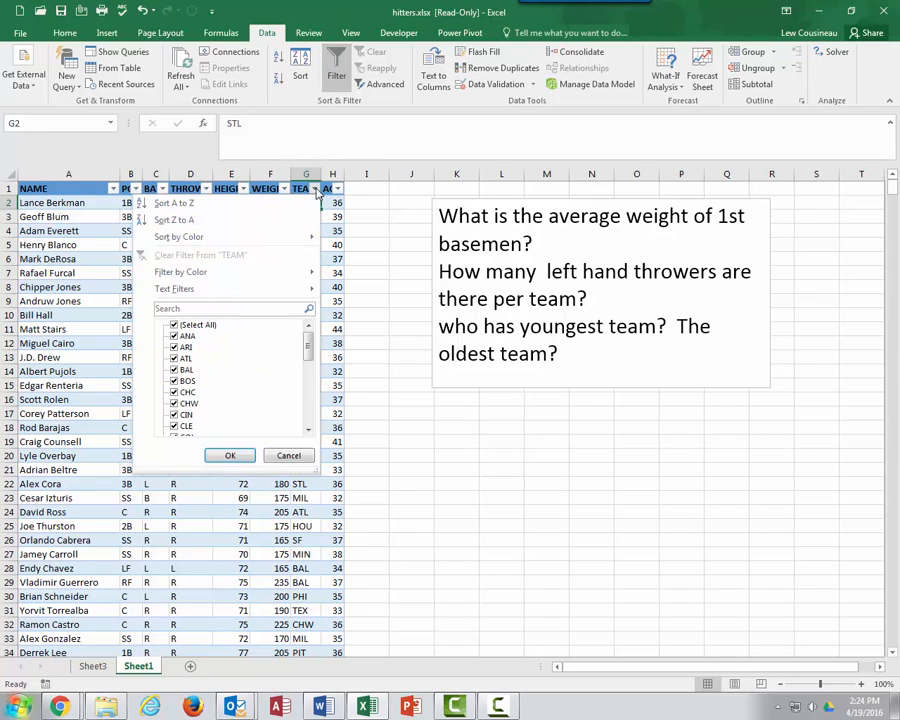
left_click(175, 325)
left_click(175, 336)
left_click(230, 455)
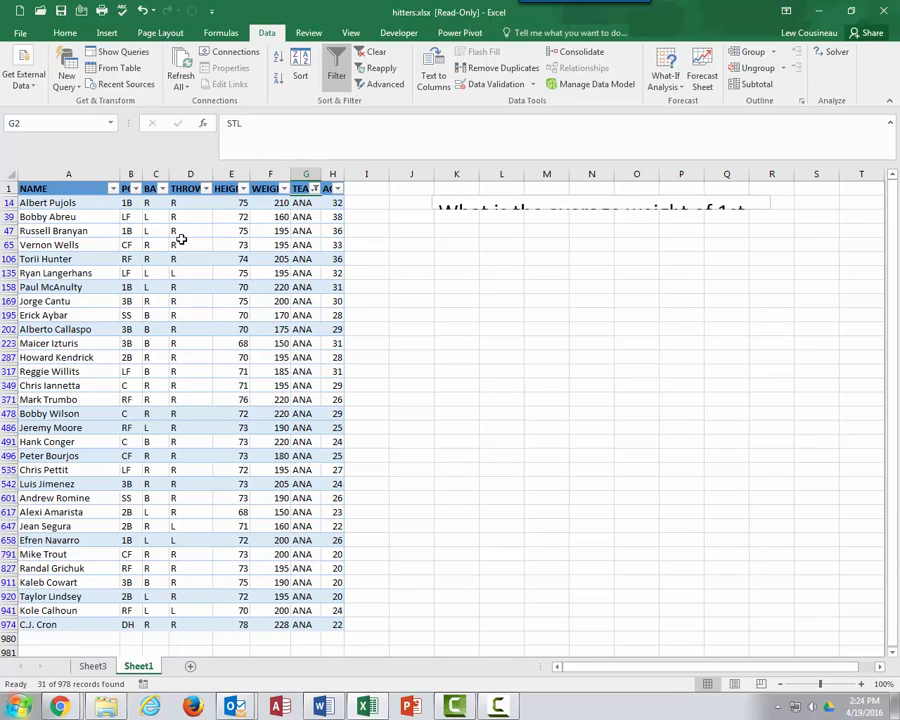
Find each left-hand thrower in the THROWS column of the filtered ANA players.
left_click(188, 273)
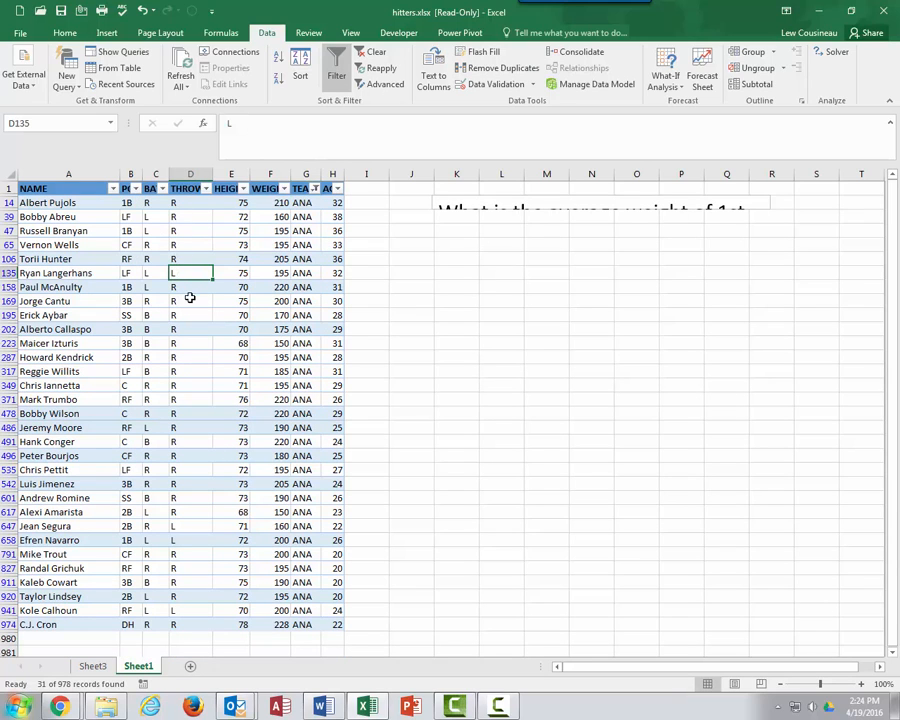
left_click(190, 526)
left_click(189, 541)
left_click(192, 609)
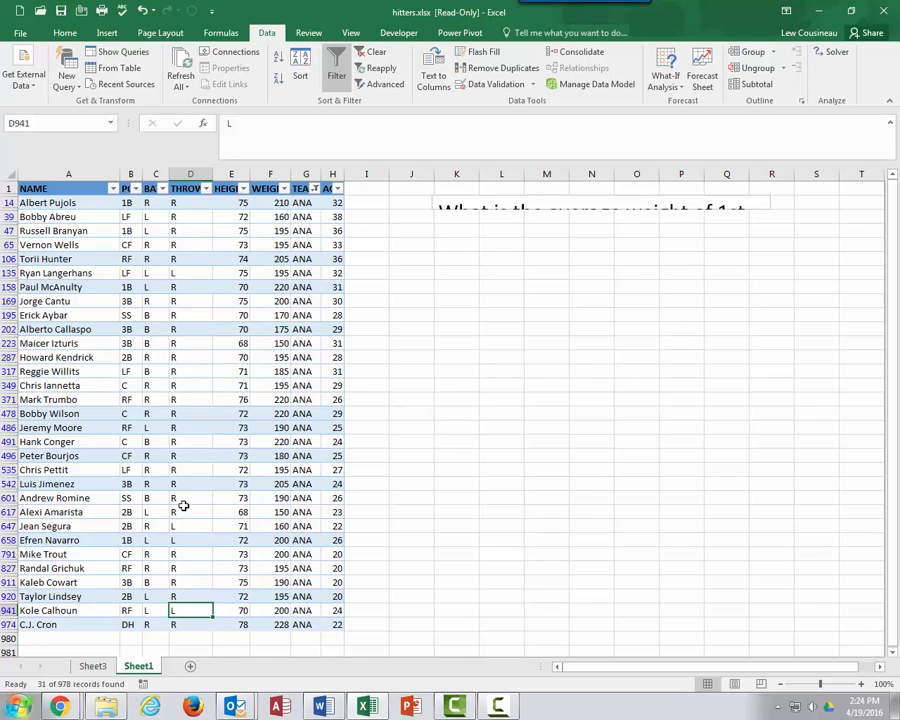
Return to the PivotTable on Sheet3 and remove TEAM and AGE to leave it empty.
left_click(93, 666)
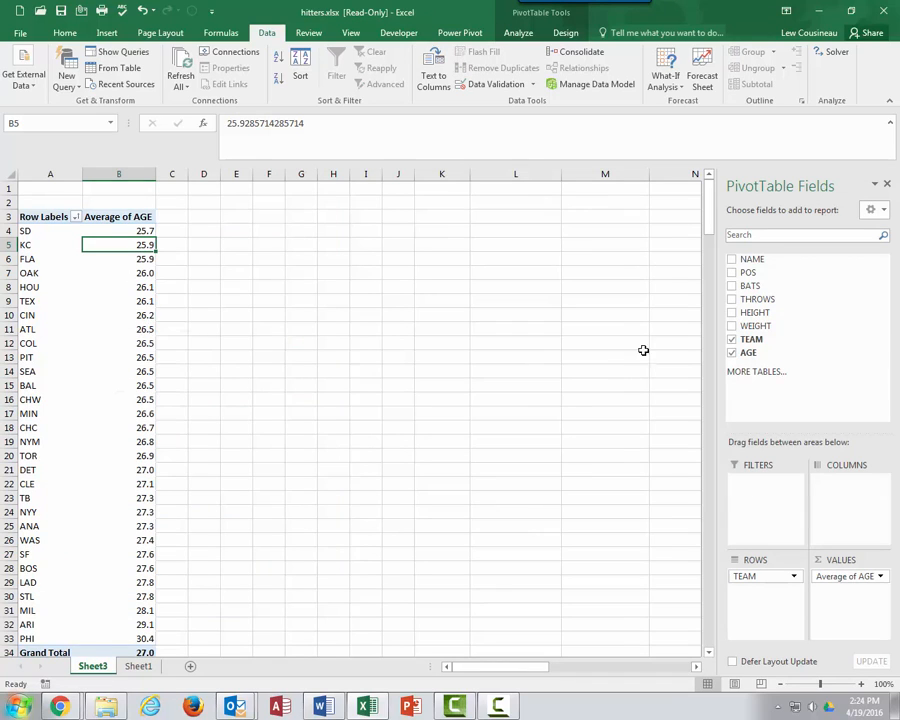
left_click(732, 340)
left_click(732, 352)
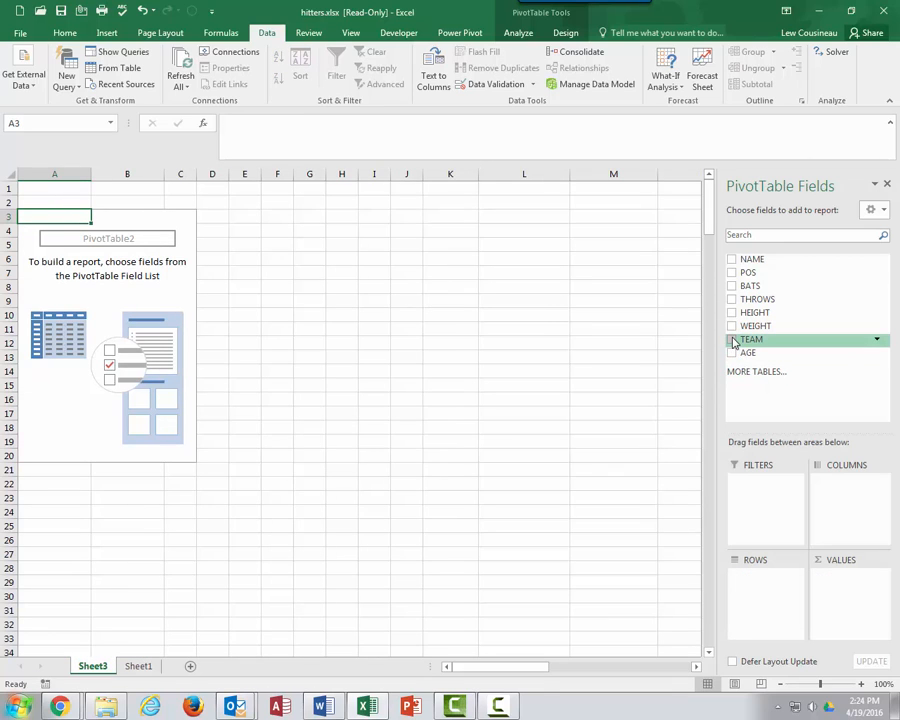
Add TEAM to the PivotTable's rows and THROWS to its columns, and look at the L and R column headings.
left_click_drag(735, 342, 765, 588)
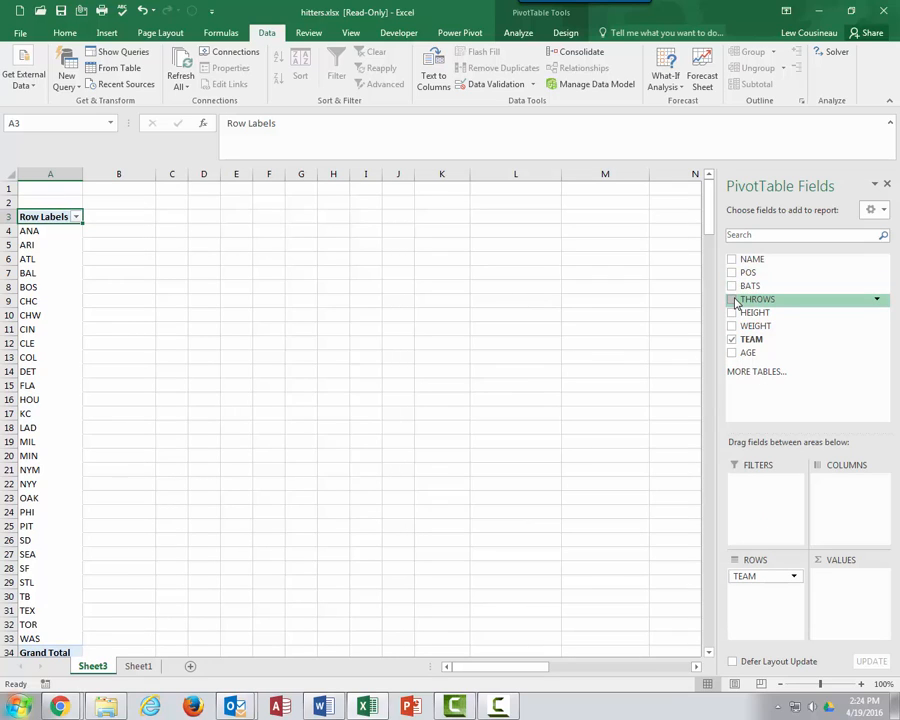
left_click_drag(737, 303, 846, 500)
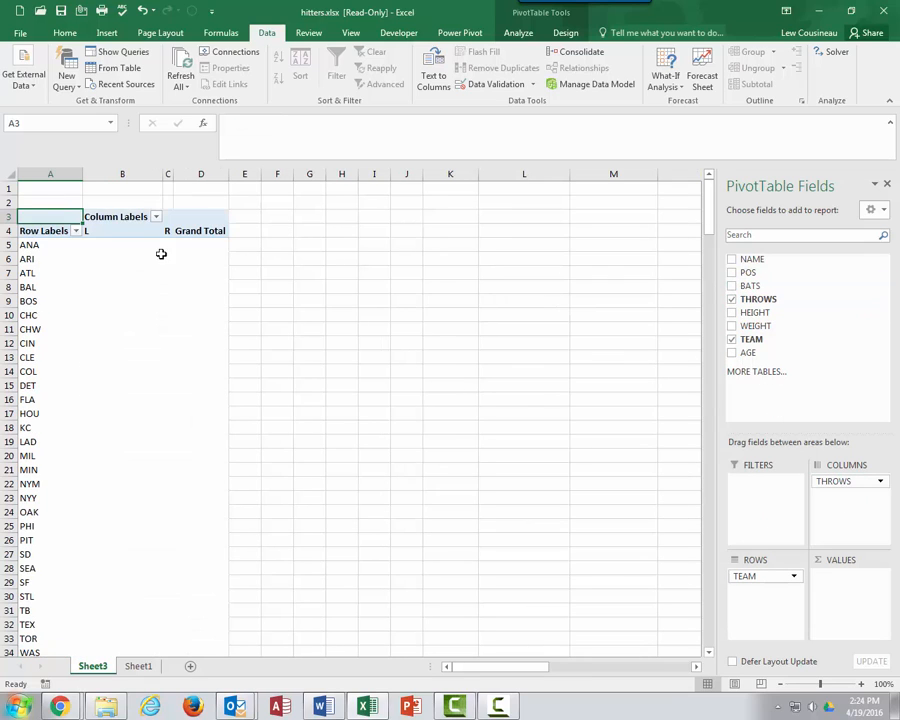
left_click(104, 232)
left_click(166, 231)
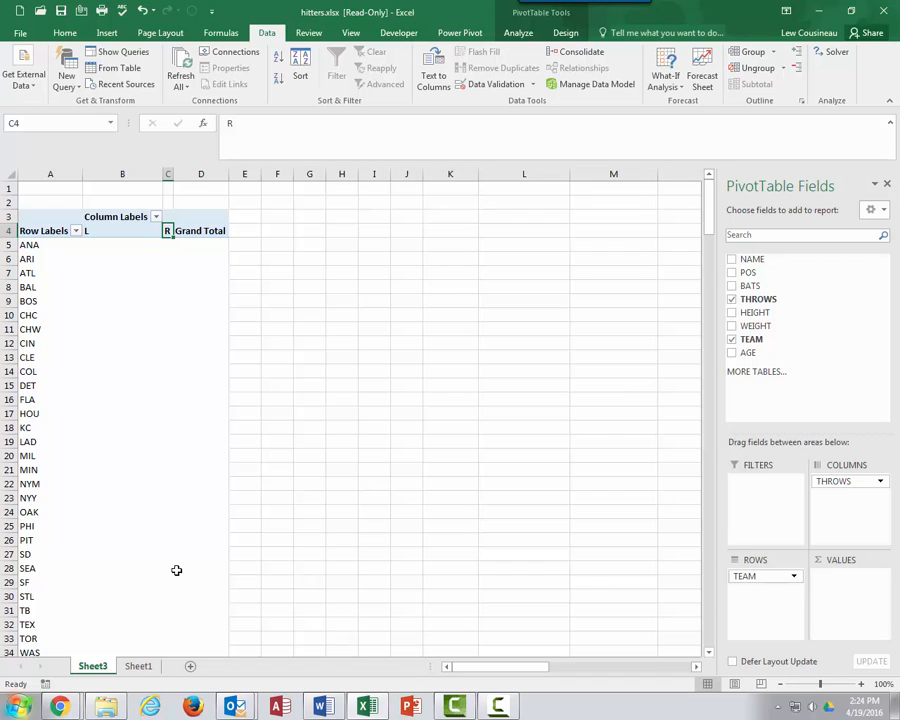
Add THROWS to the PivotTable's values as a count, consulting the filtered ANA players on Sheet1.
left_click(139, 666)
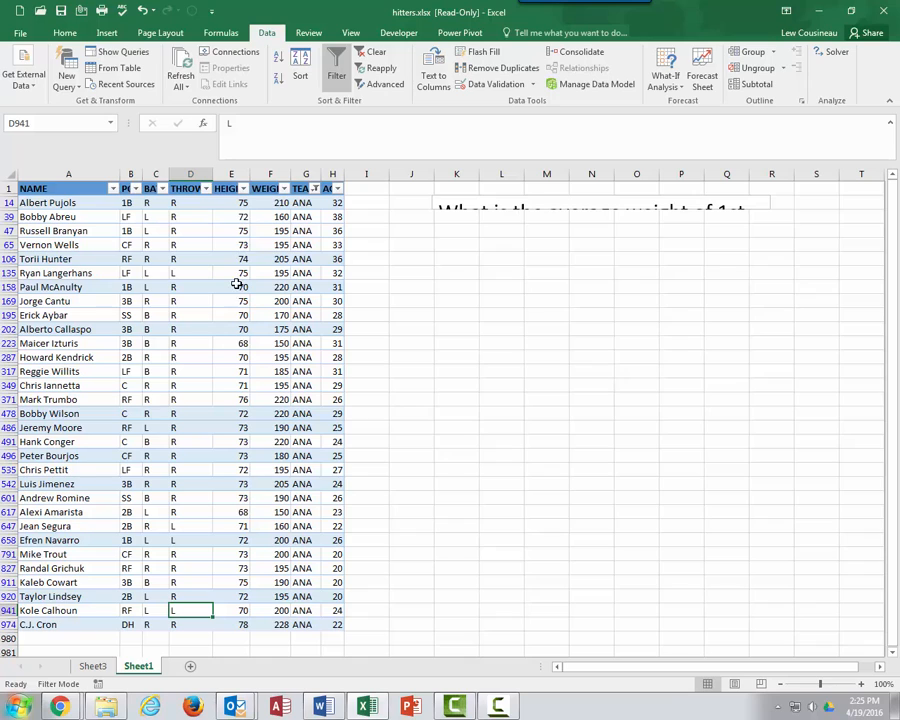
left_click(93, 666)
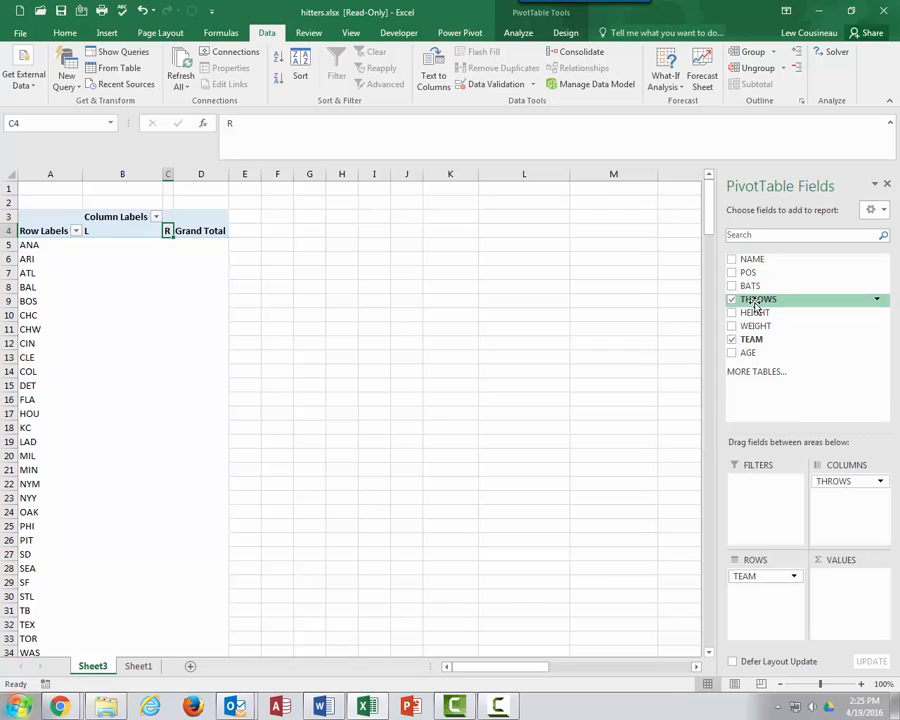
left_click_drag(756, 301, 846, 593)
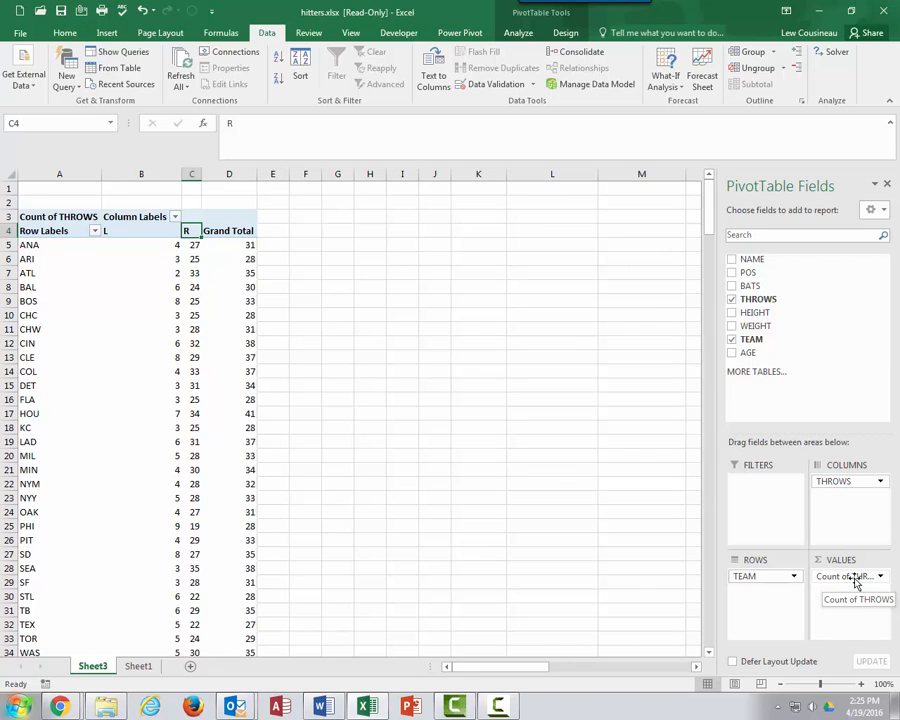
left_click(140, 666)
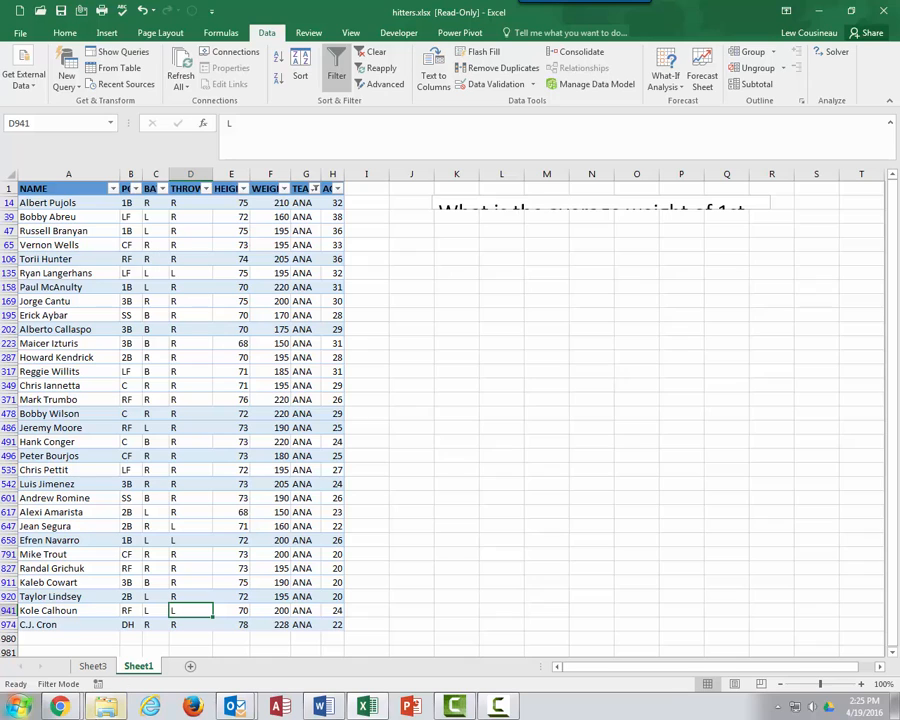
left_click(93, 666)
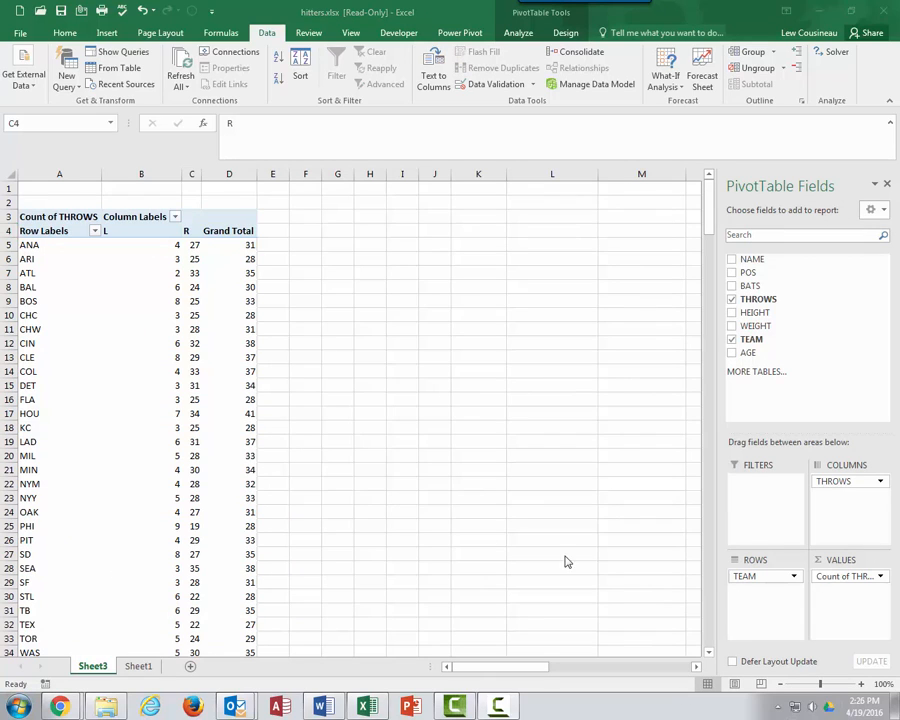
Drill down into ANA's left-hand thrower count on a new sheet and check the listed players' names and team.
left_click(58, 243)
left_click(176, 246)
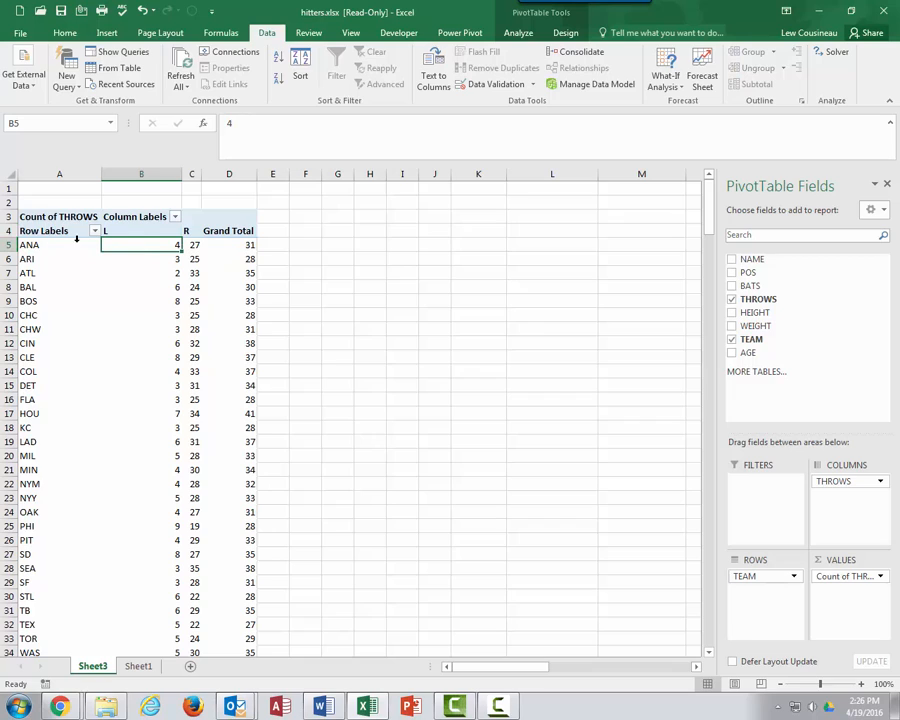
double_click(171, 245)
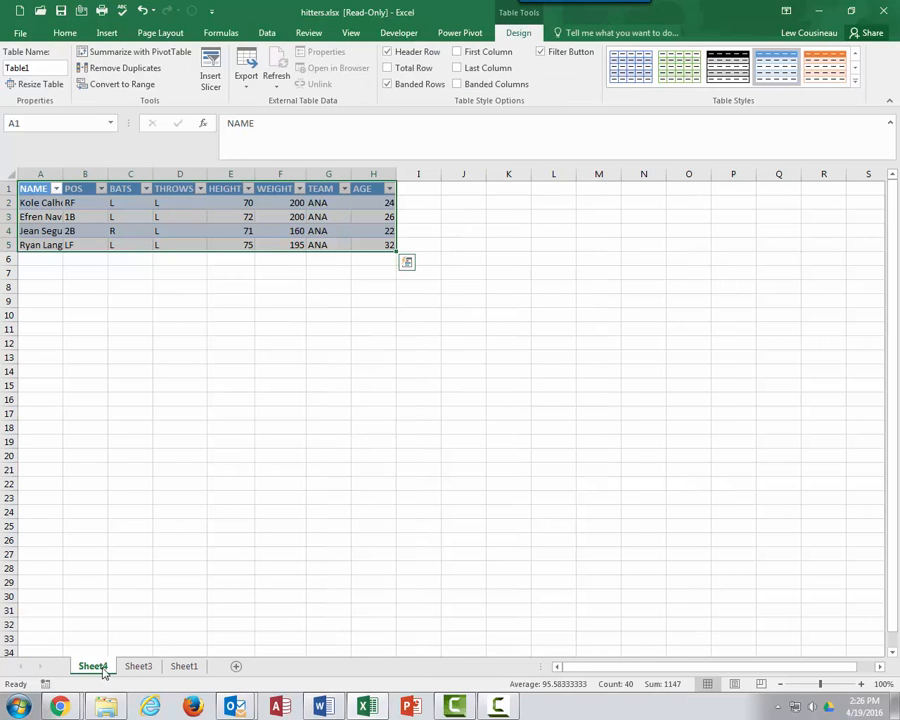
left_click_drag(36, 202, 31, 241)
left_click_drag(318, 203, 314, 244)
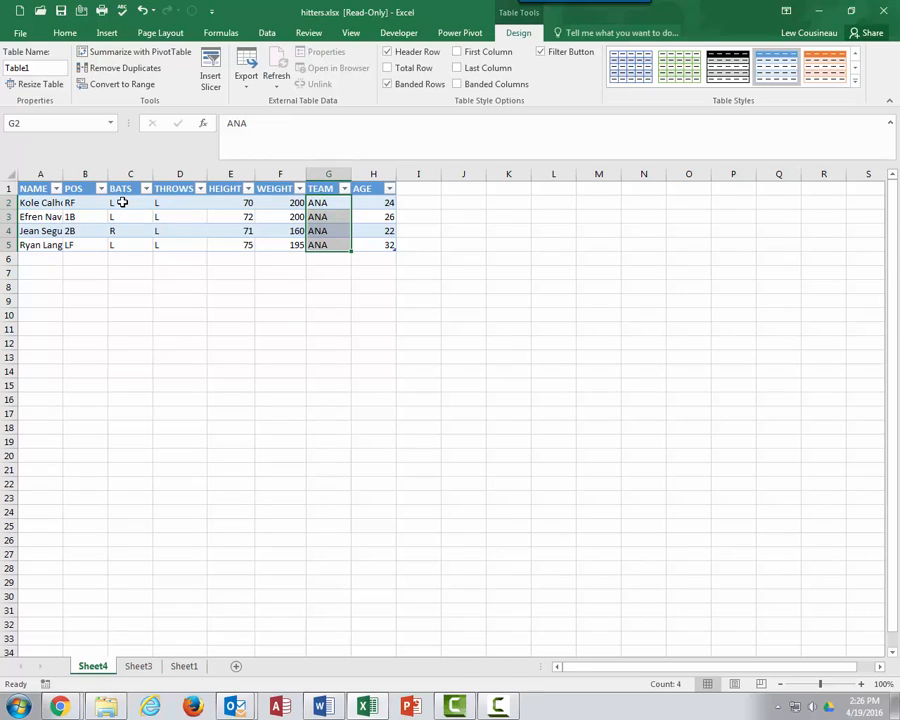
Check the THROWS values of the drilled-down ANA players, and return to the PivotTable on Sheet3.
left_click_drag(177, 203, 178, 245)
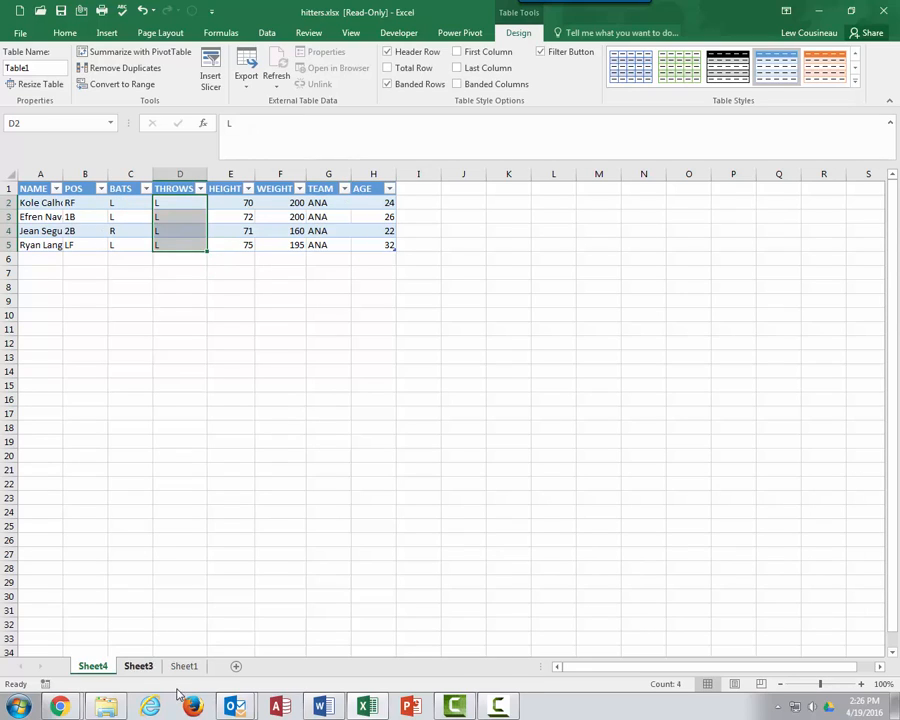
left_click(153, 667)
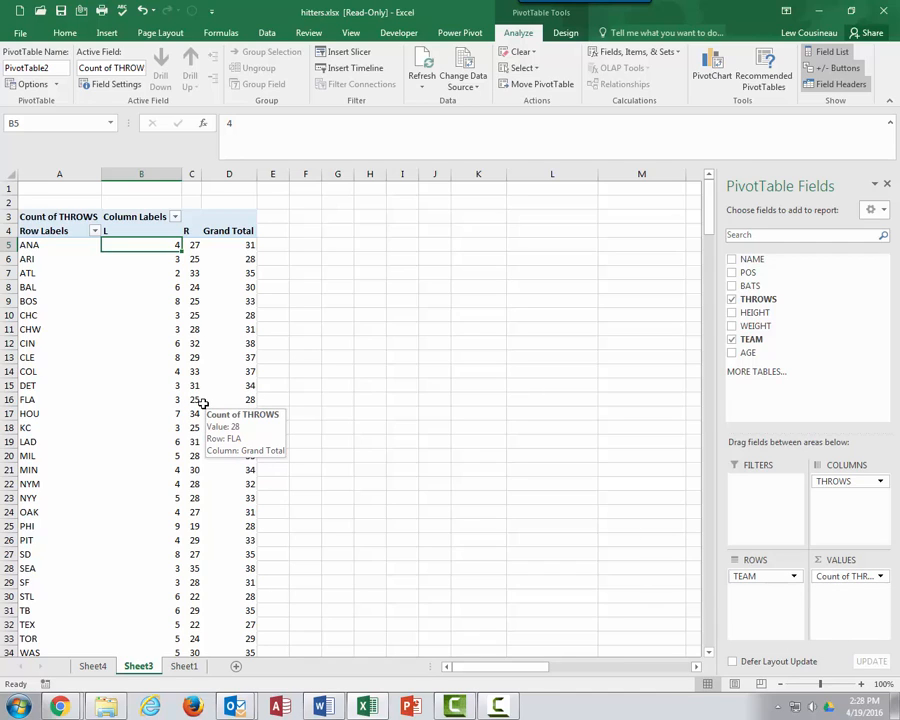
Rename the PivotTable's L column heading to Left Hand Throwers and widen column B to fit it.
left_click(117, 231)
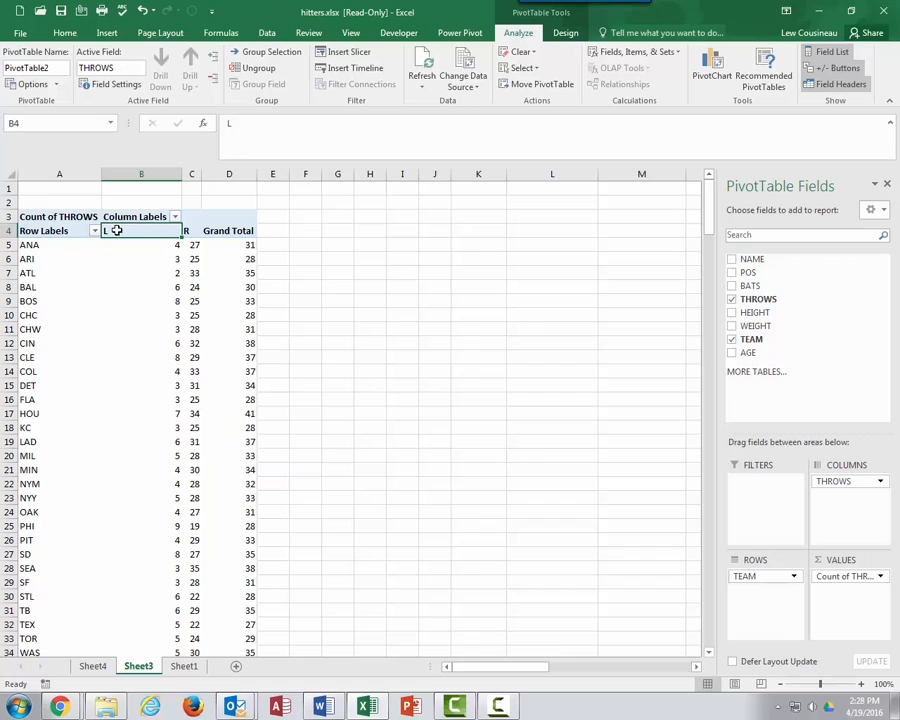
left_click(192, 233)
left_click(145, 232)
left_click(262, 127)
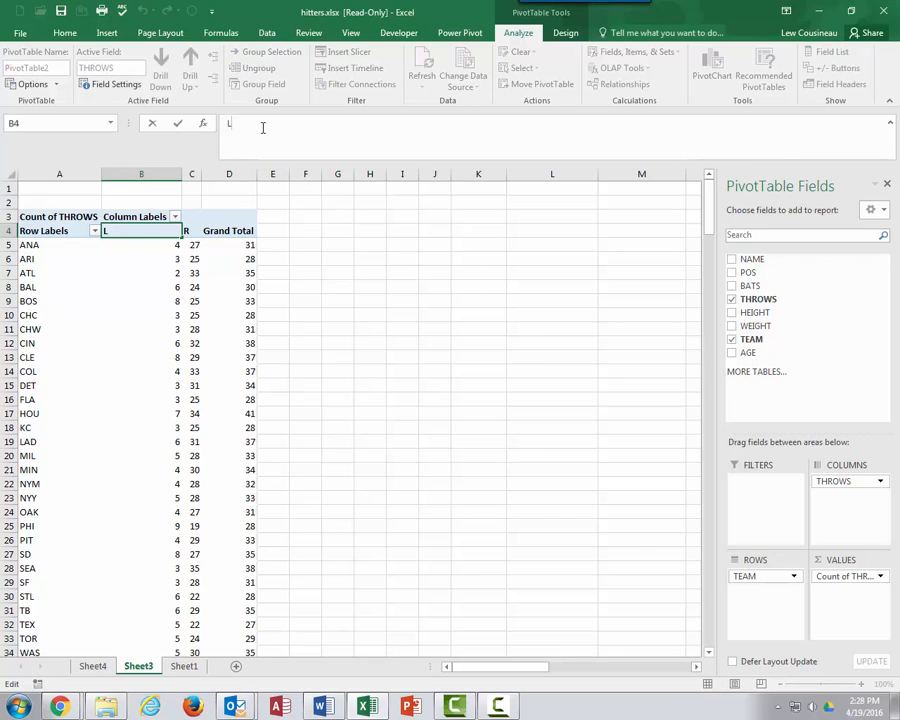
type("eft Hand Throwers")
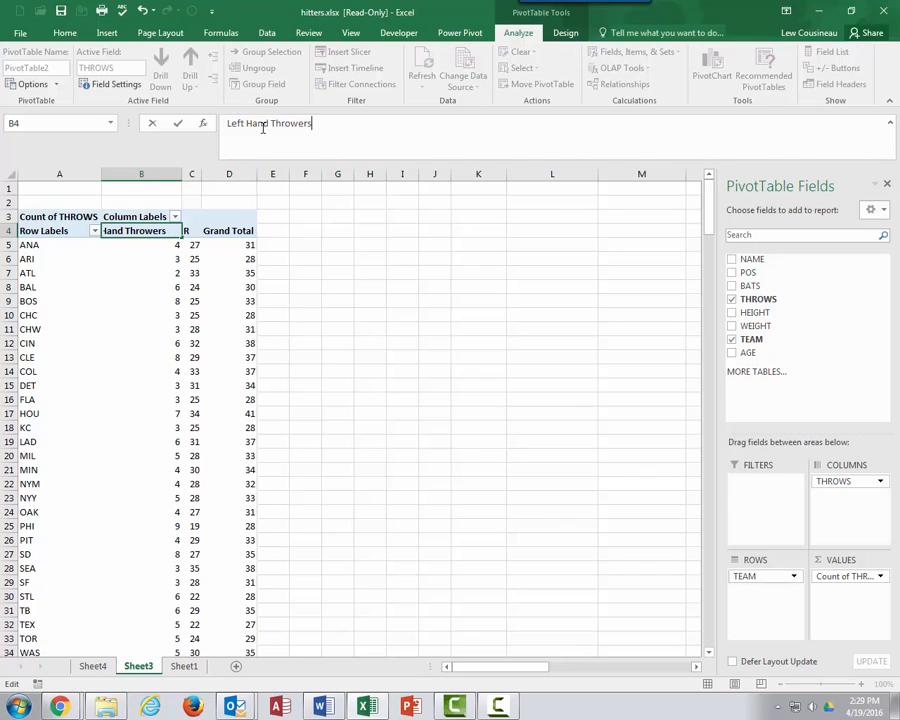
key("Return")
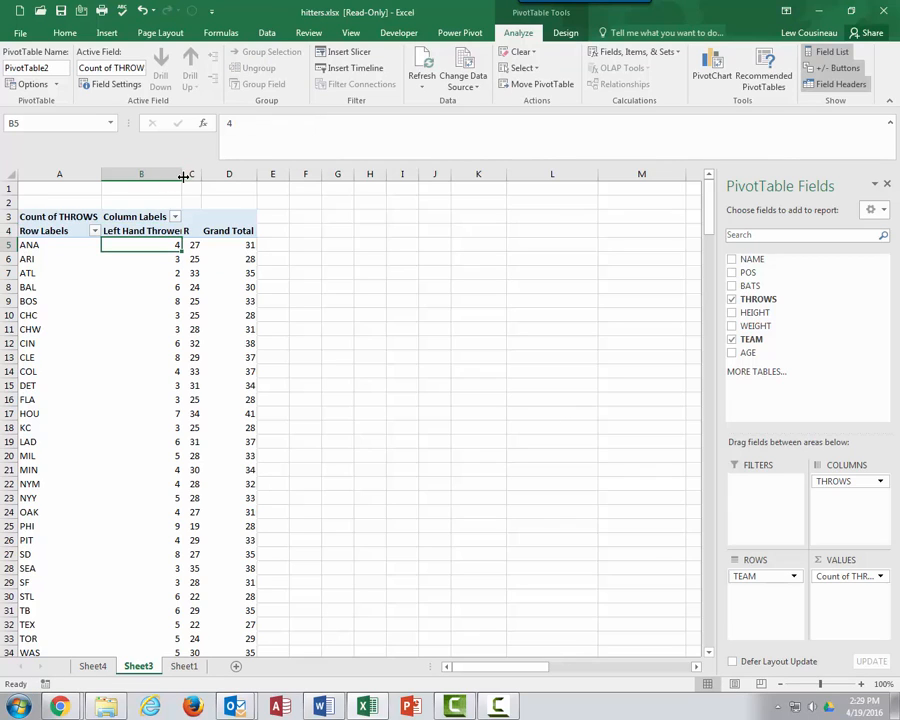
left_click_drag(182, 177, 196, 174)
left_click(163, 233)
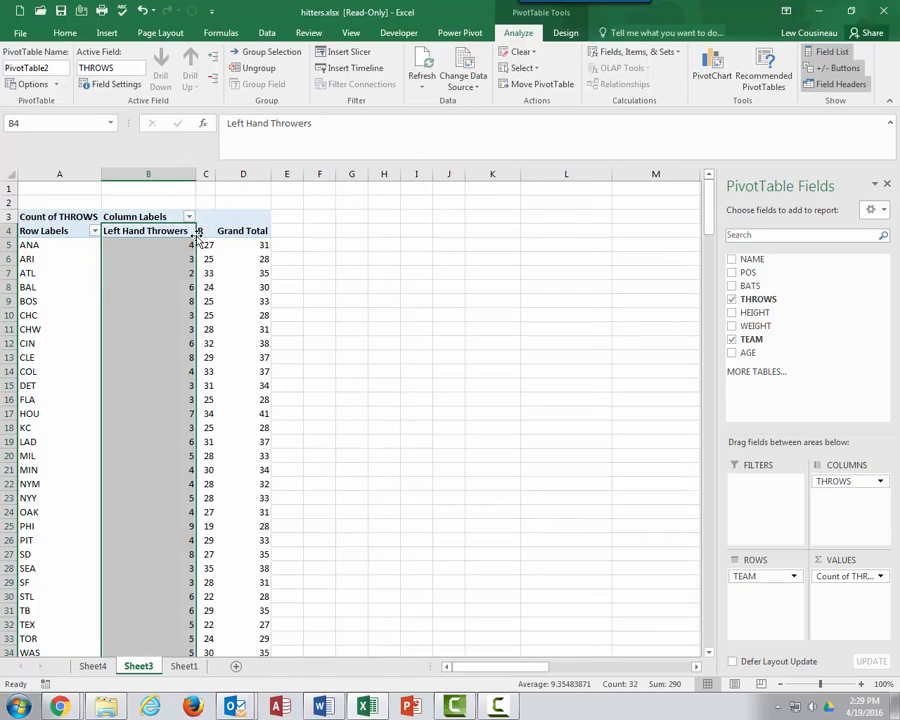
Rename the PivotTable's Row Labels heading to Teams.
left_click(202, 231)
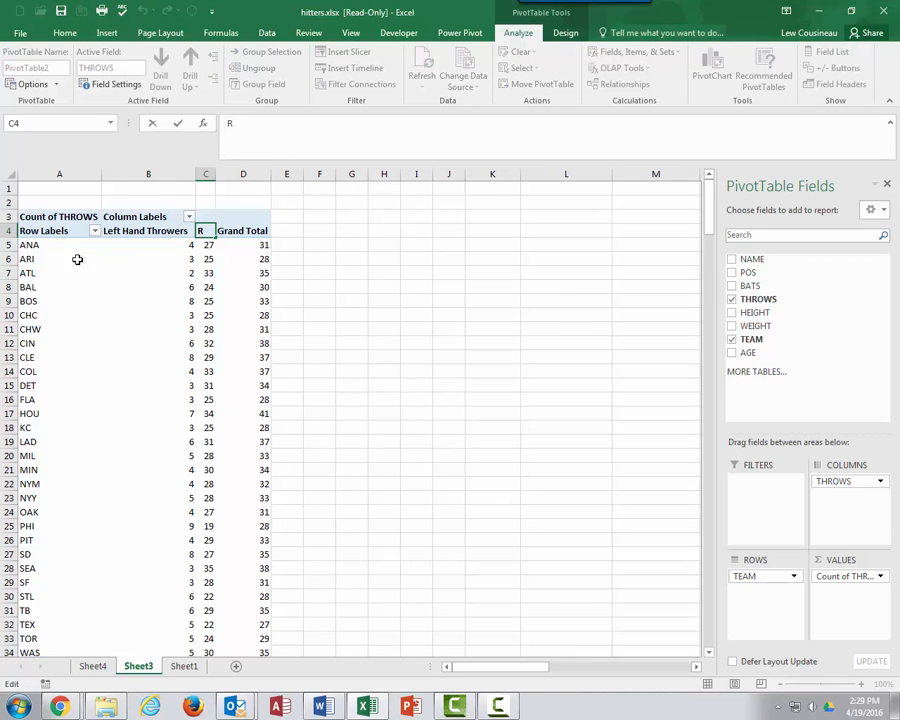
left_click(44, 232)
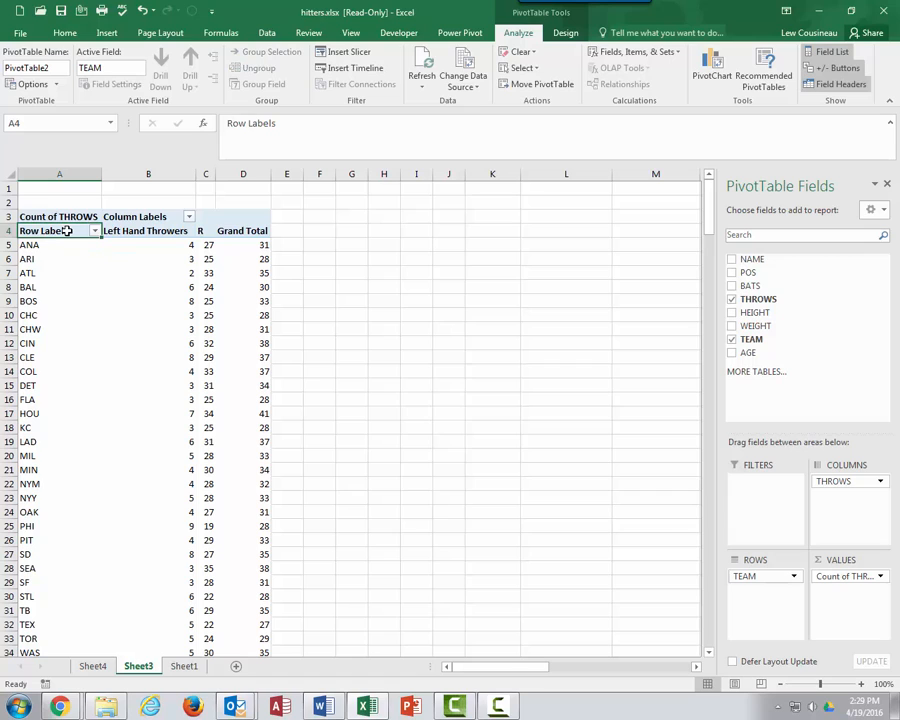
left_click_drag(300, 128, 198, 128)
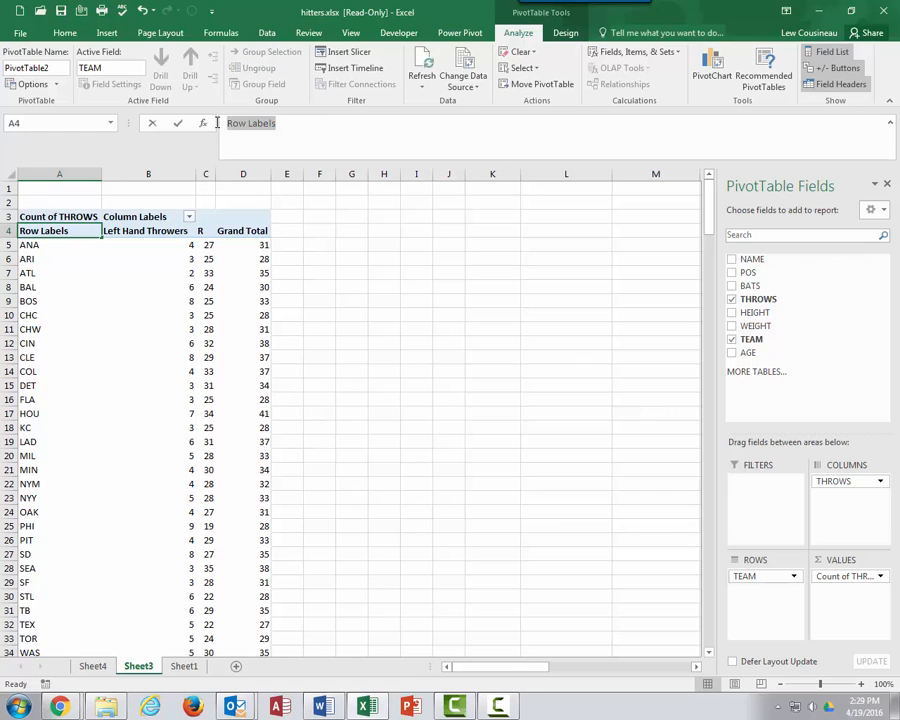
type("Teams")
left_click(177, 123)
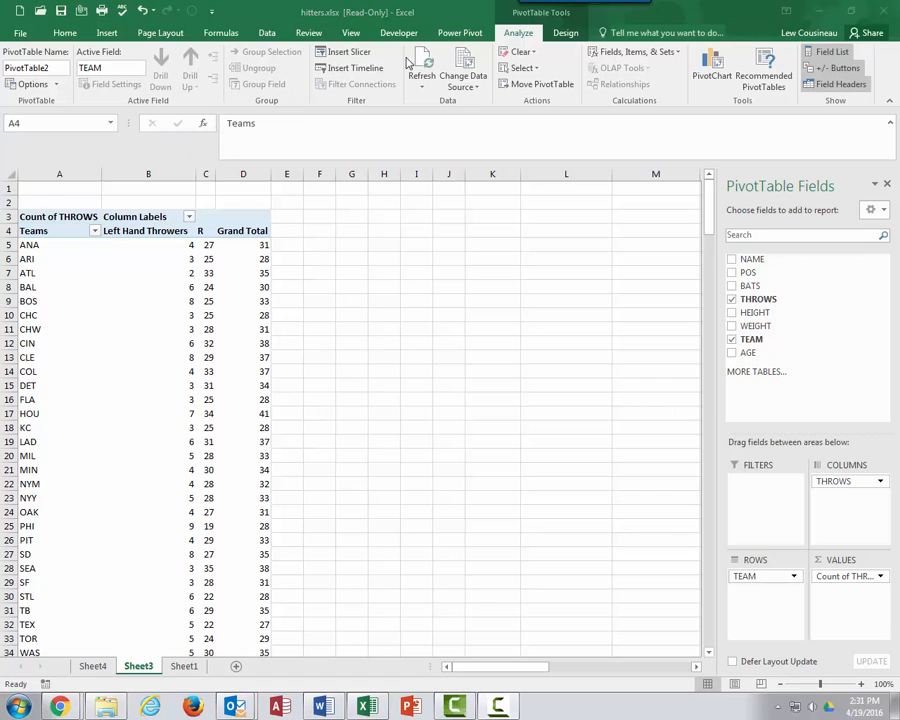
left_click(565, 32)
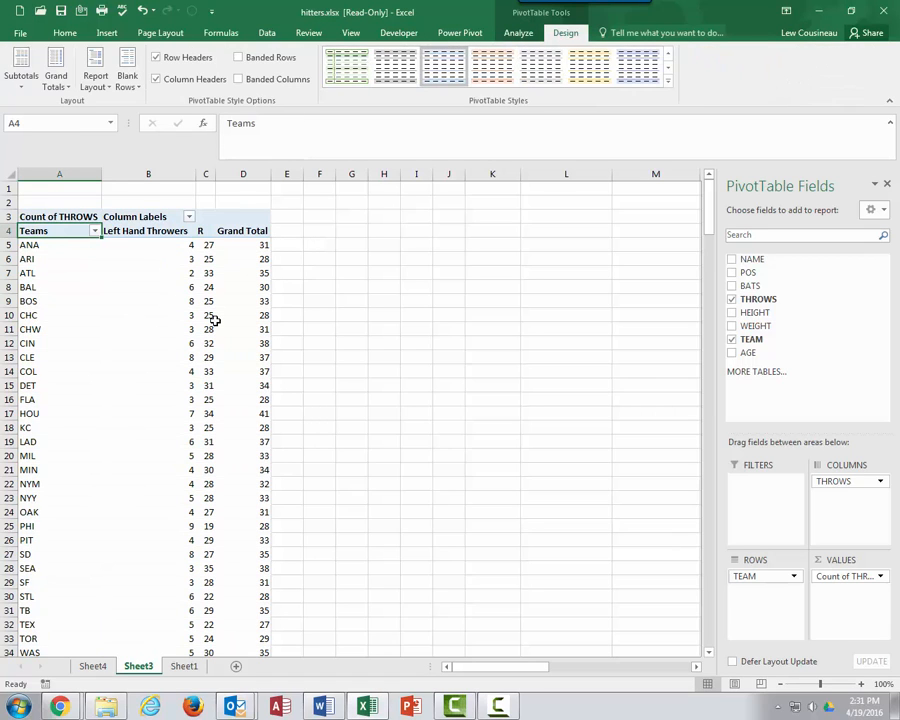
mouse_move(214, 320)
left_click(524, 35)
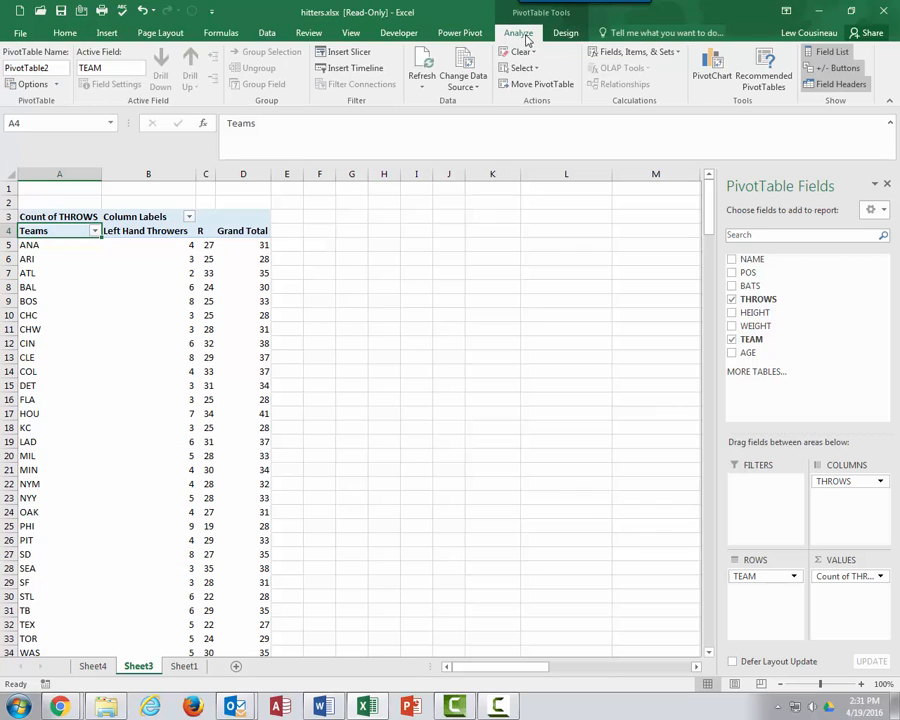